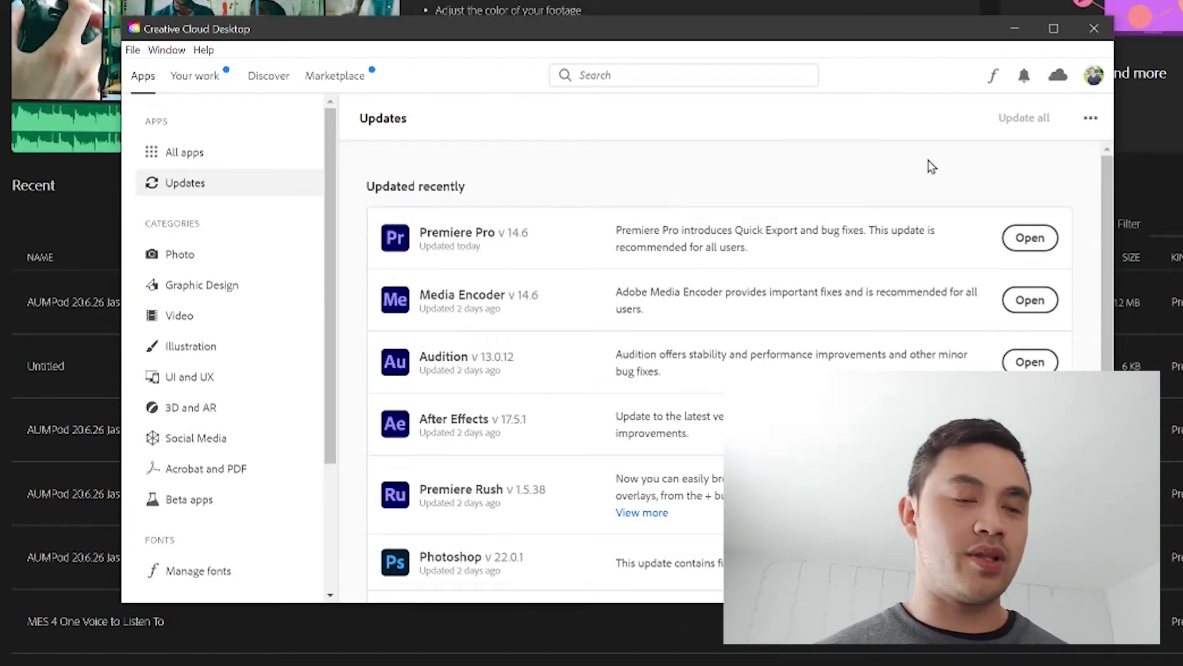
Step: Minimize Creative Cloud and open the AUMPod podcast project from Premiere's Recent list
{"action": "left_click", "coordinate": [1014, 29]}
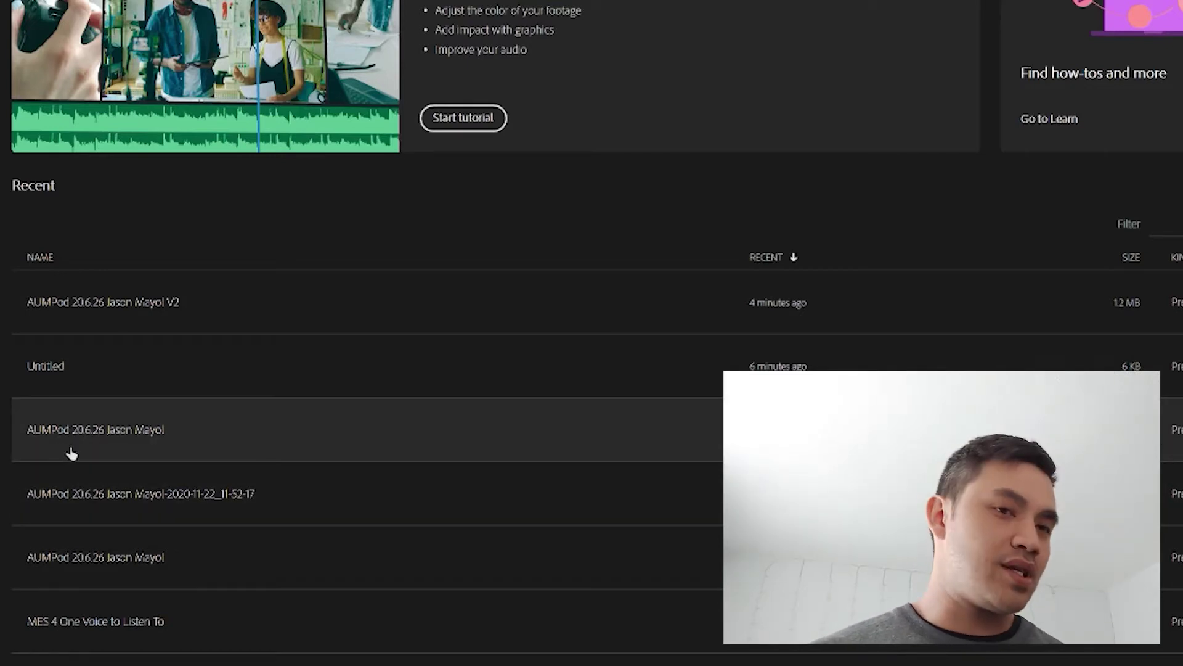
{"action": "left_click", "coordinate": [99, 447]}
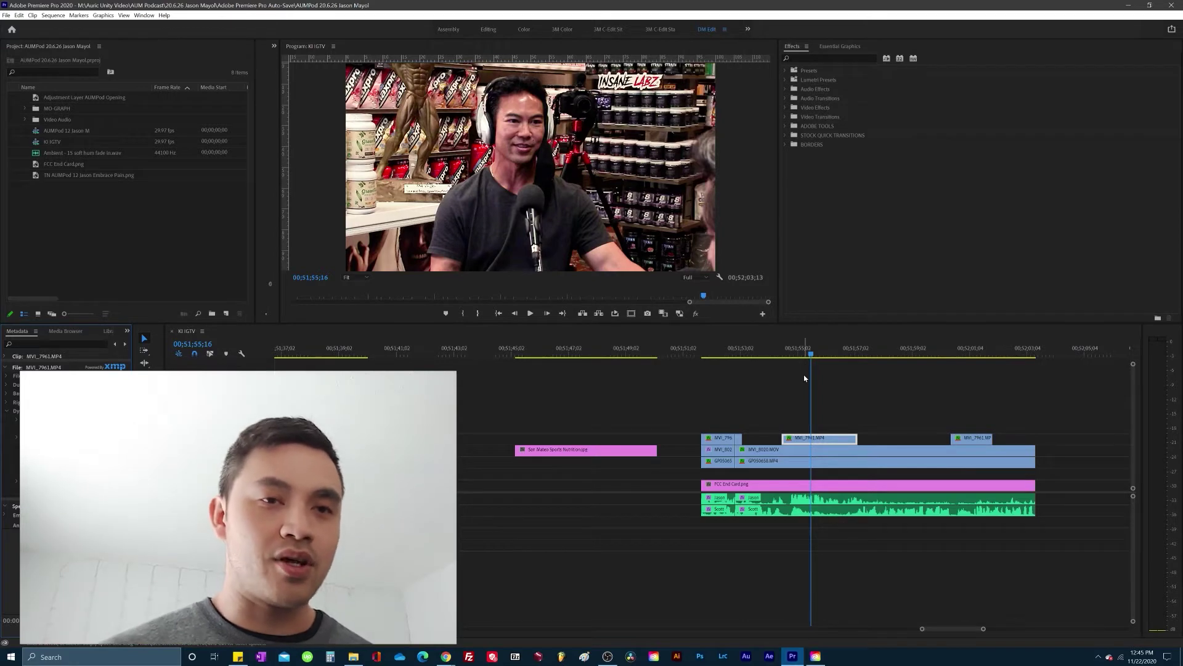
{"action": "left_click_drag", "start_coordinate": [809, 362], "coordinate": [776, 364]}
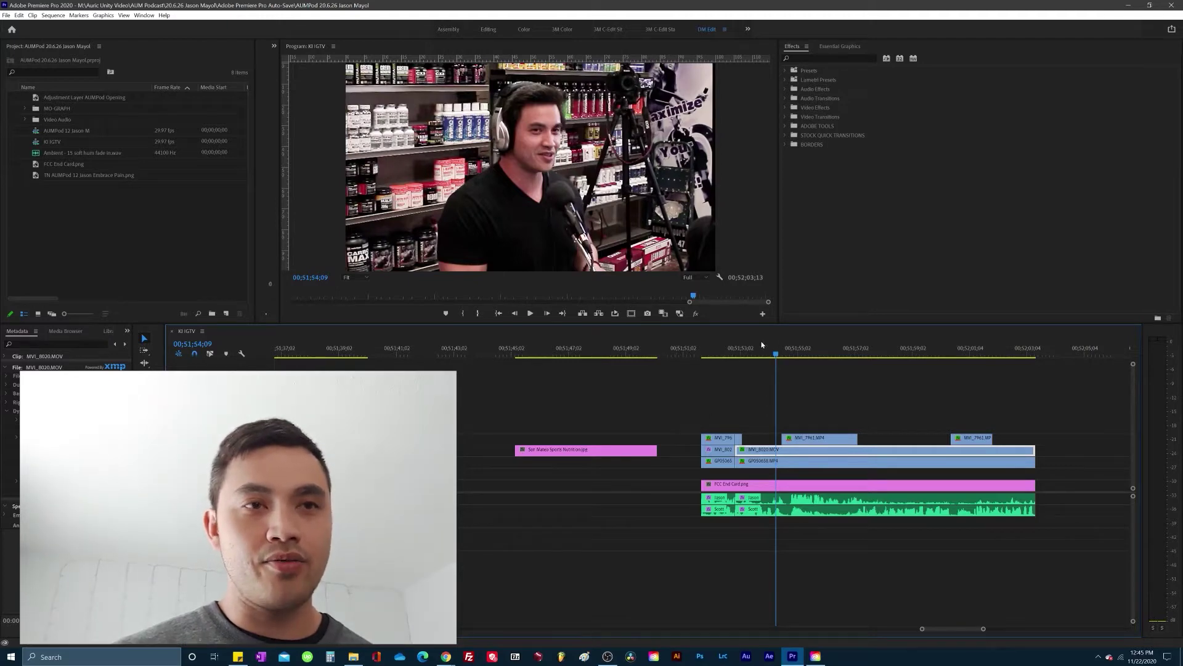
{"action": "left_click_drag", "start_coordinate": [775, 356], "coordinate": [730, 364]}
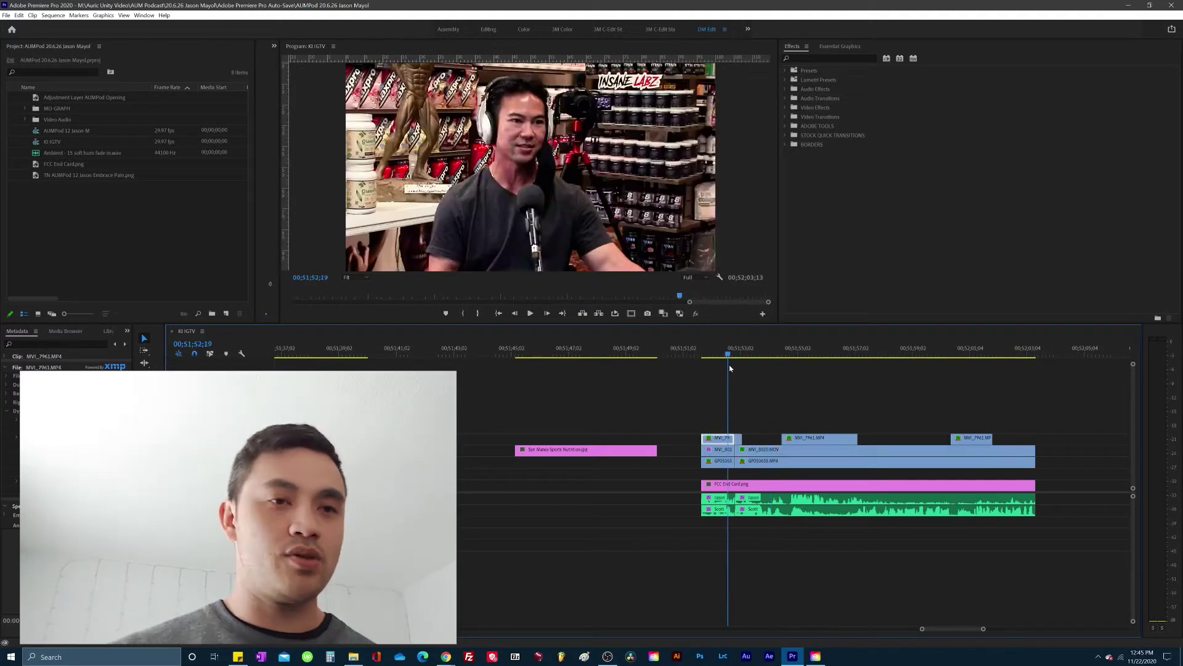
{"action": "left_click", "coordinate": [768, 368]}
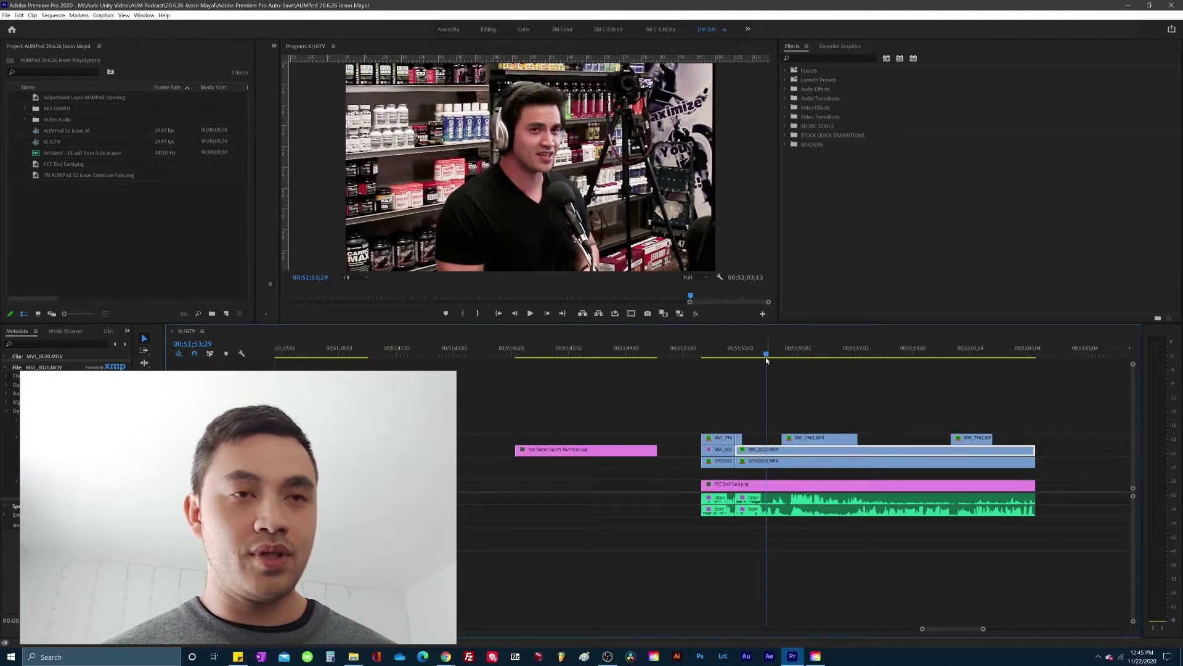
{"action": "left_click_drag", "start_coordinate": [767, 359], "coordinate": [594, 423]}
{"action": "key", "text": "space"}
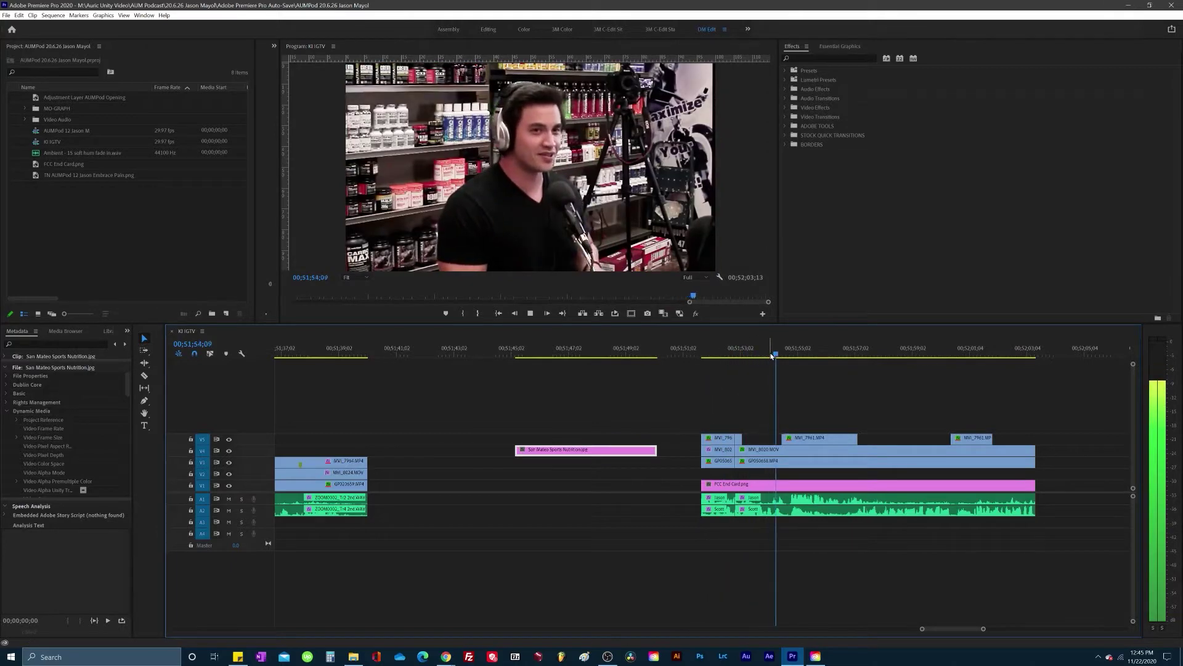
{"action": "key", "text": "space"}
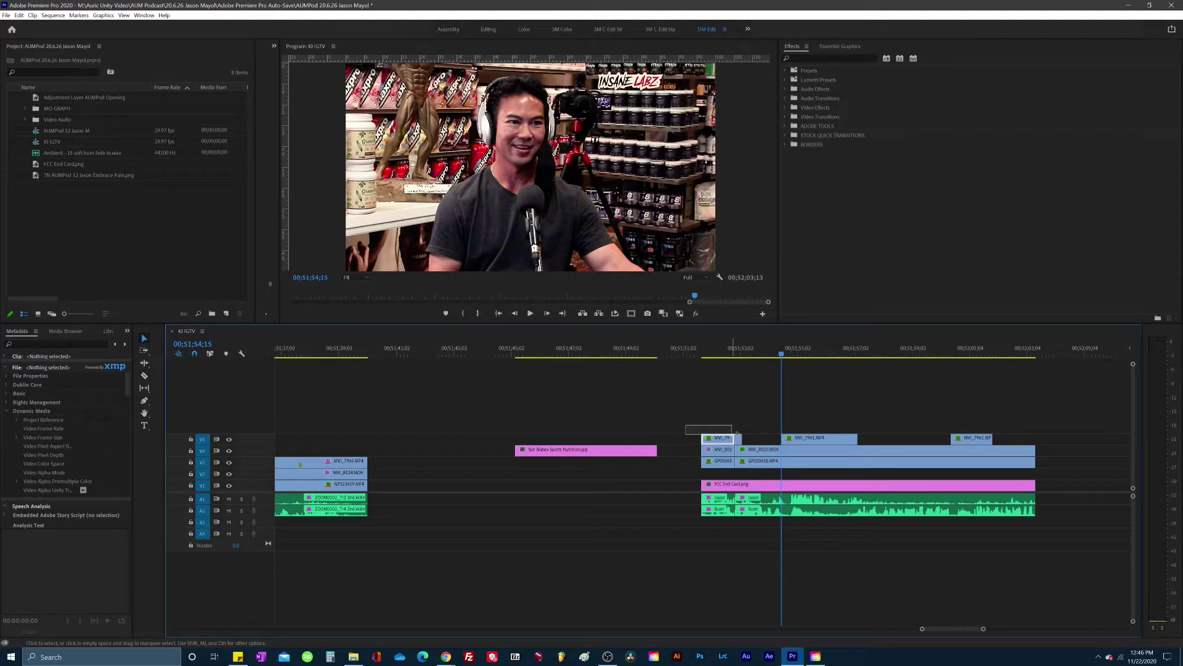
Step: Marquee-select the stacked V3–V5 ending clips and drag them up to higher video tracks
{"action": "left_click_drag", "start_coordinate": [738, 433], "coordinate": [1045, 472]}
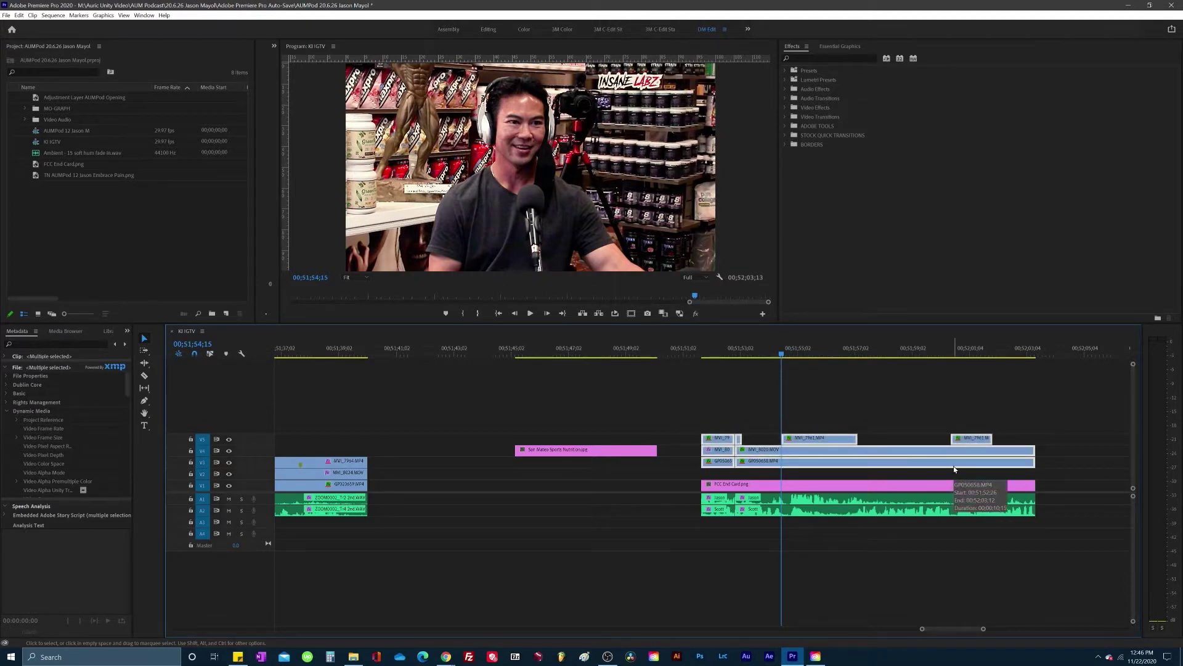
{"action": "left_click_drag", "start_coordinate": [954, 470], "coordinate": [954, 453]}
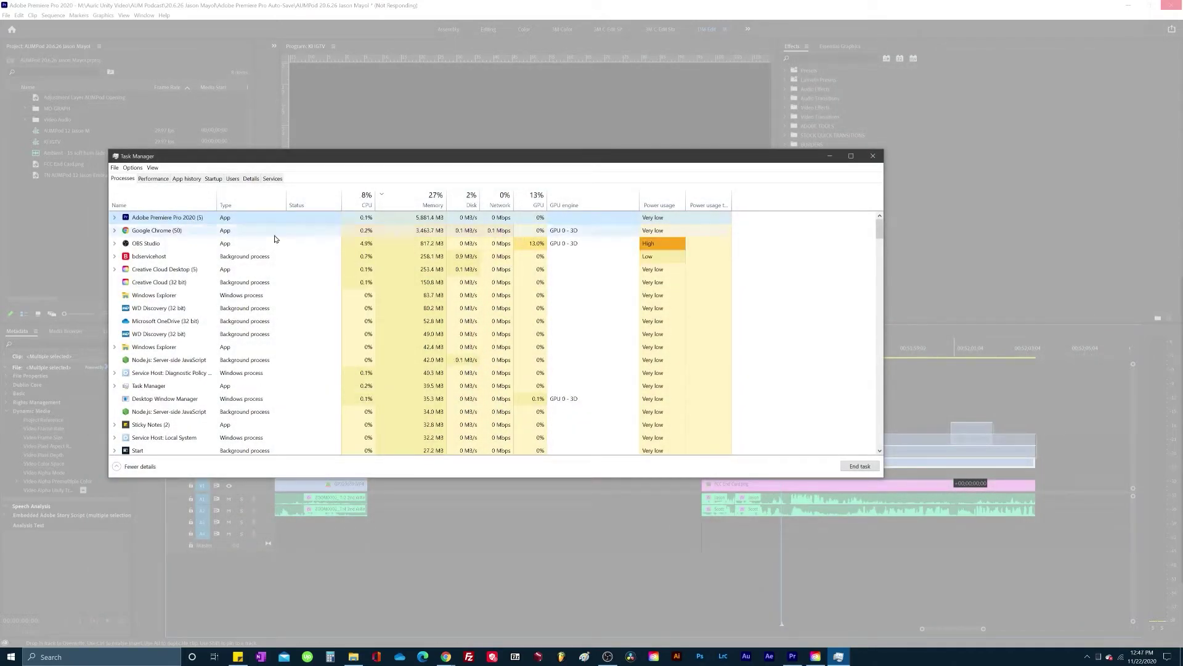
Step: End the frozen Adobe Premiere Pro task in Task Manager and relaunch Premiere from the taskbar
{"action": "right_click", "coordinate": [146, 223]}
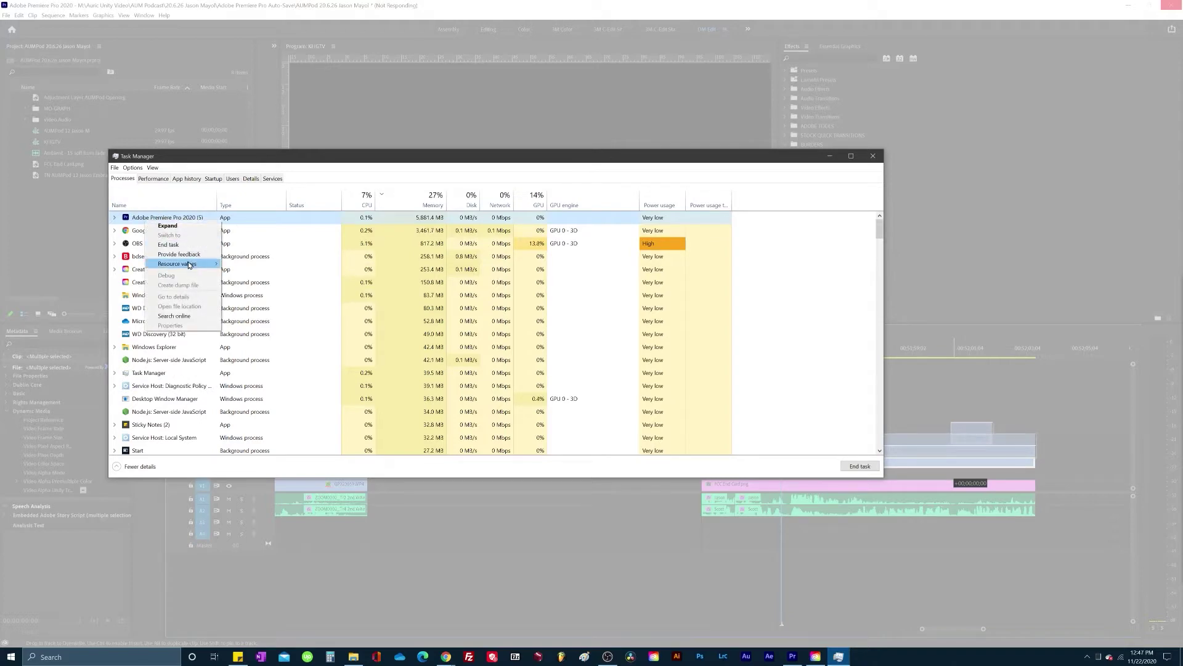
{"action": "left_click", "coordinate": [168, 244]}
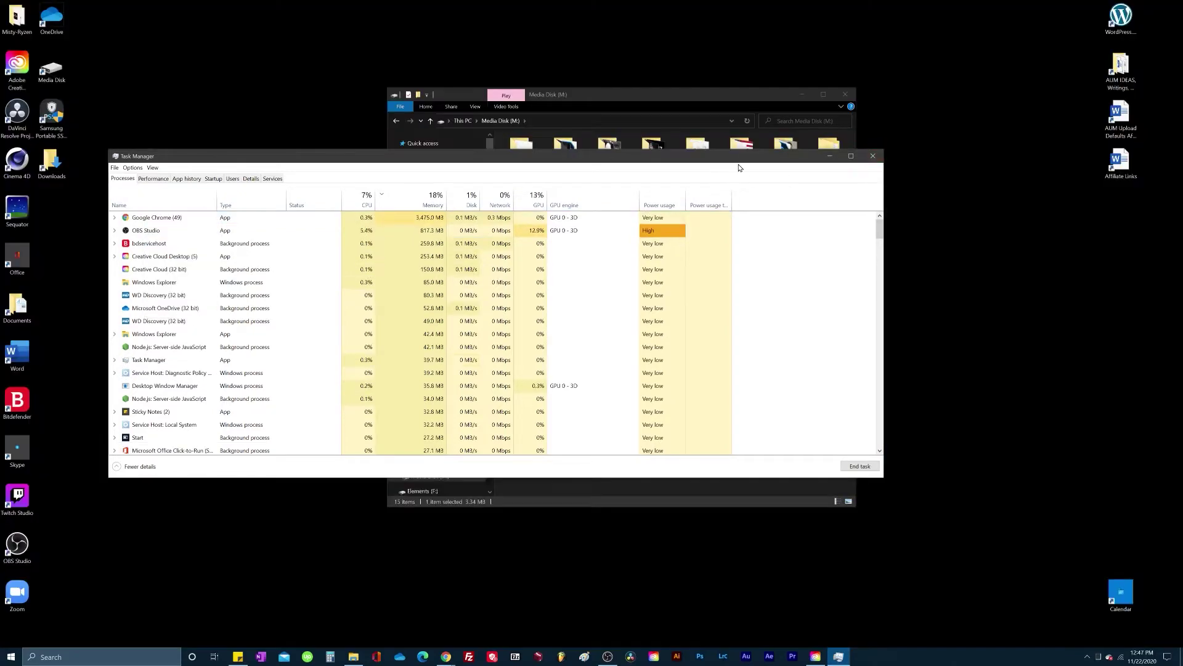
{"action": "left_click_drag", "start_coordinate": [739, 162], "coordinate": [792, 199]}
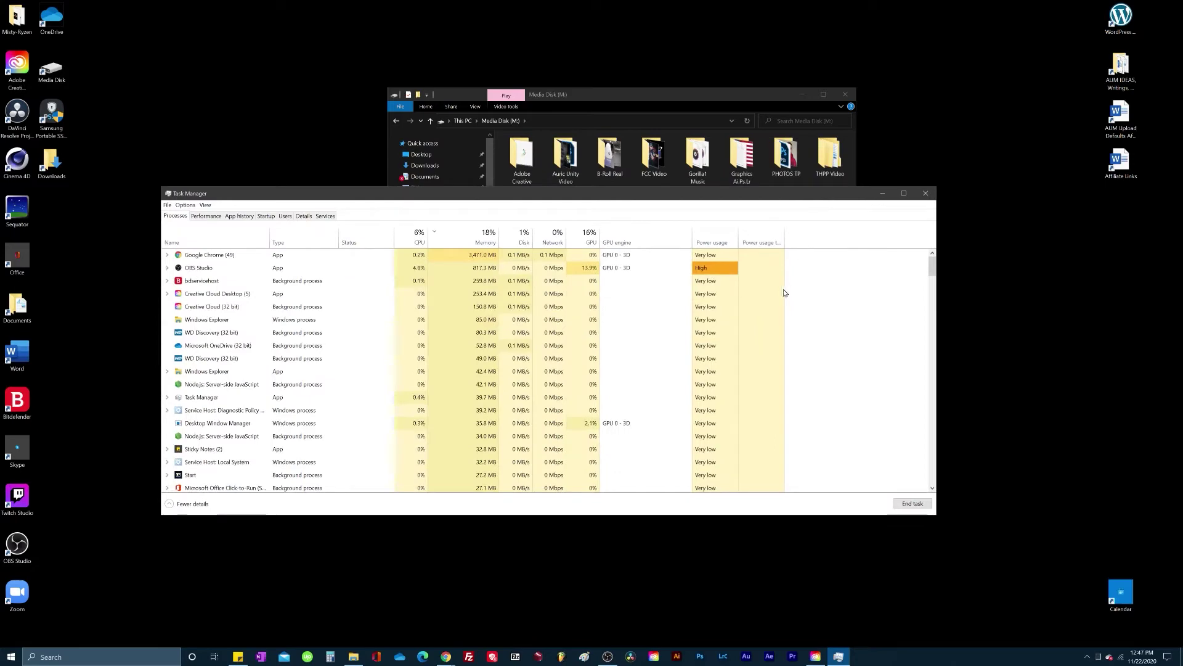
{"action": "left_click", "coordinate": [800, 656]}
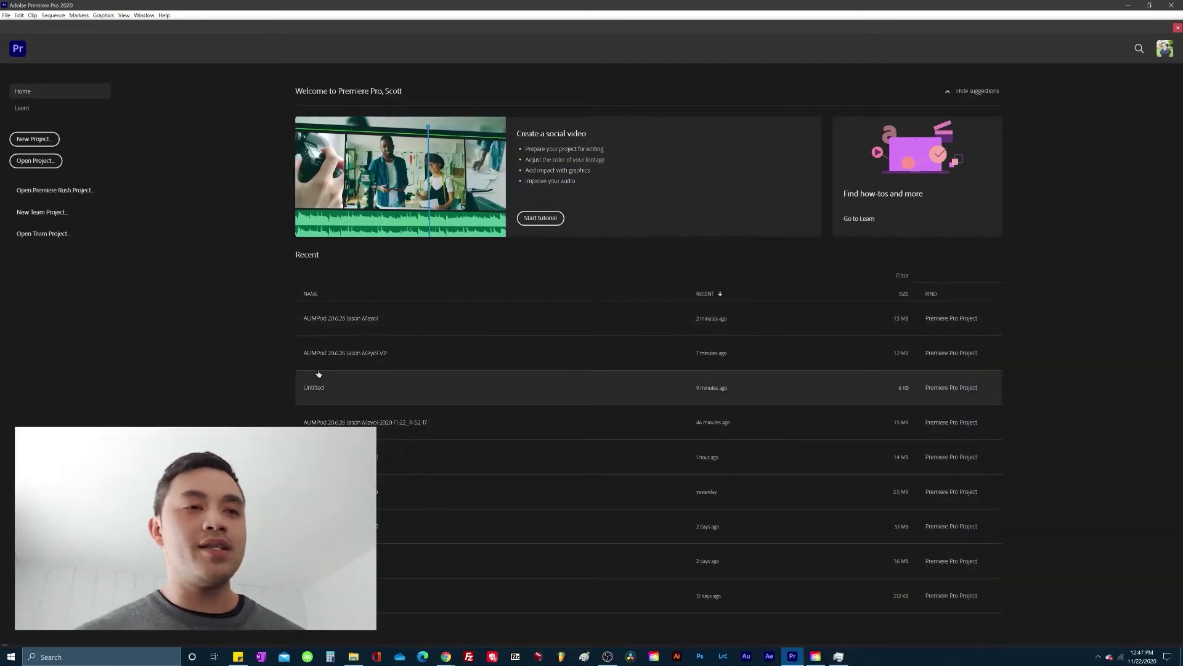
Step: Reopen the top AUMPod project from the Home screen's Recent list
{"action": "left_click", "coordinate": [373, 319]}
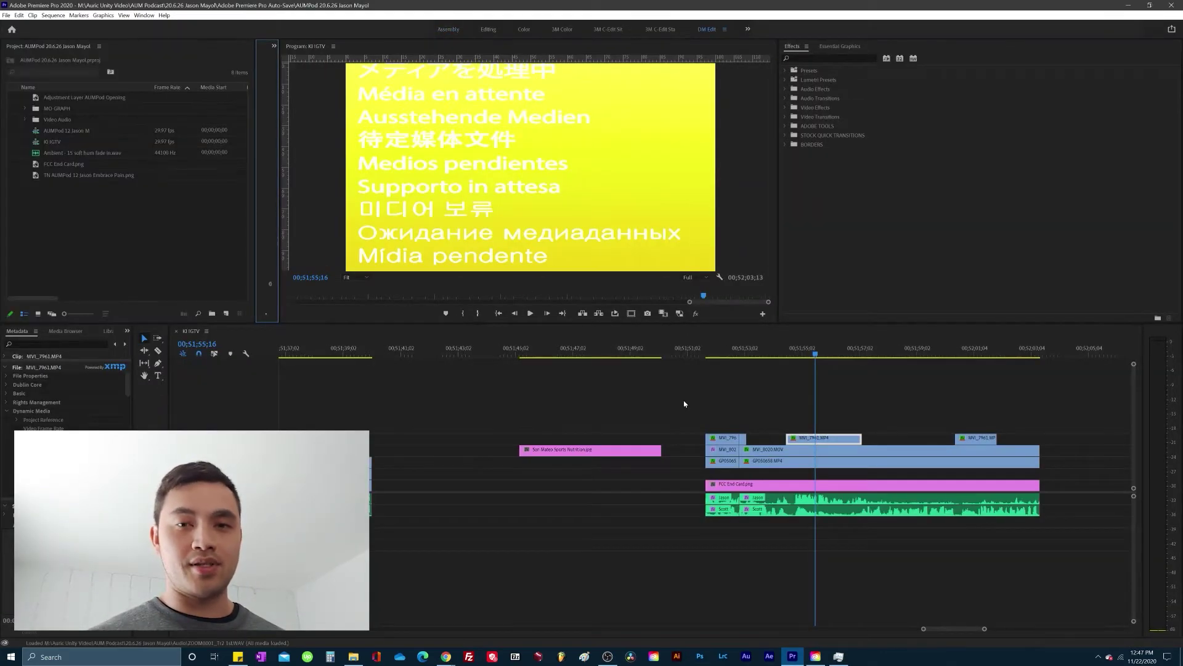
Step: Select the ending video and audio clips and drag them up onto higher tracks
{"action": "left_click_drag", "start_coordinate": [866, 476], "coordinate": [1017, 475]}
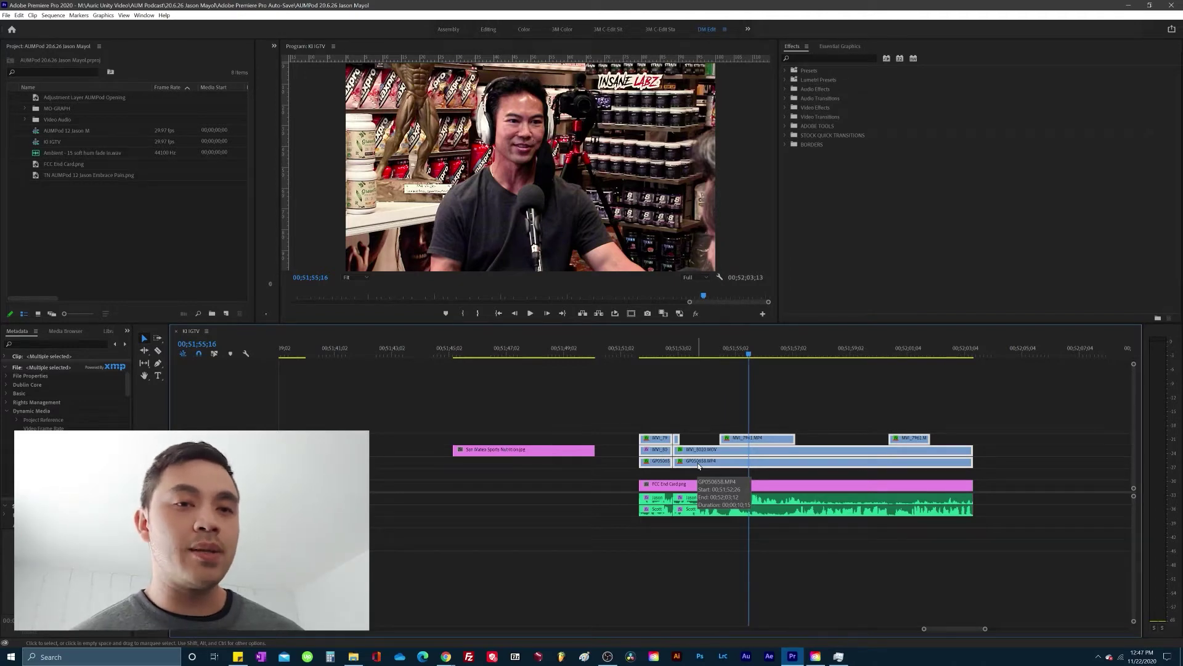
{"action": "left_click_drag", "start_coordinate": [699, 466], "coordinate": [711, 443]}
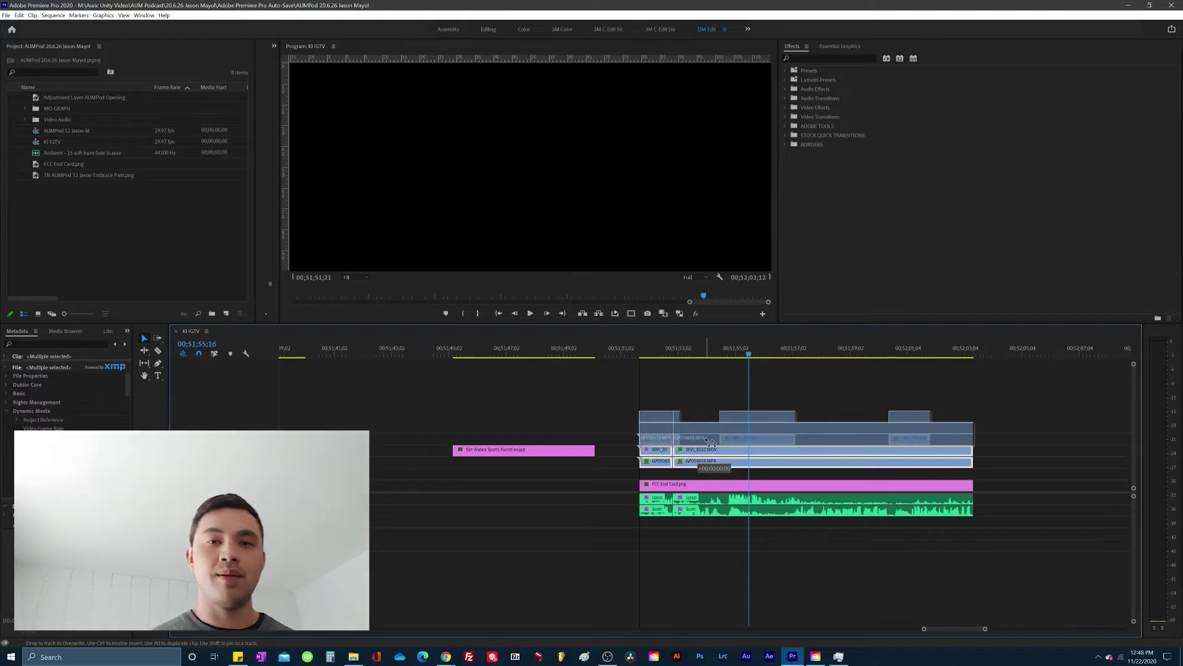
{"action": "left_click_drag", "start_coordinate": [710, 442], "coordinate": [642, 399]}
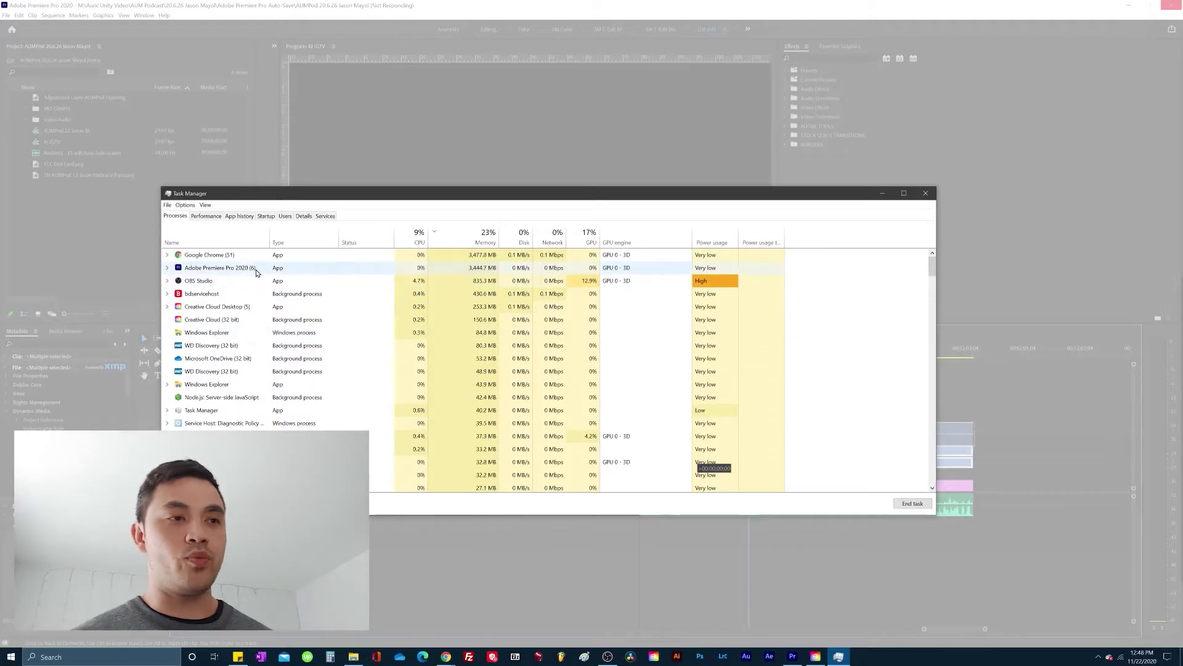
Step: End the Adobe Premiere Pro process from its context menu in Task Manager
{"action": "right_click", "coordinate": [256, 272]}
{"action": "left_click", "coordinate": [304, 295]}
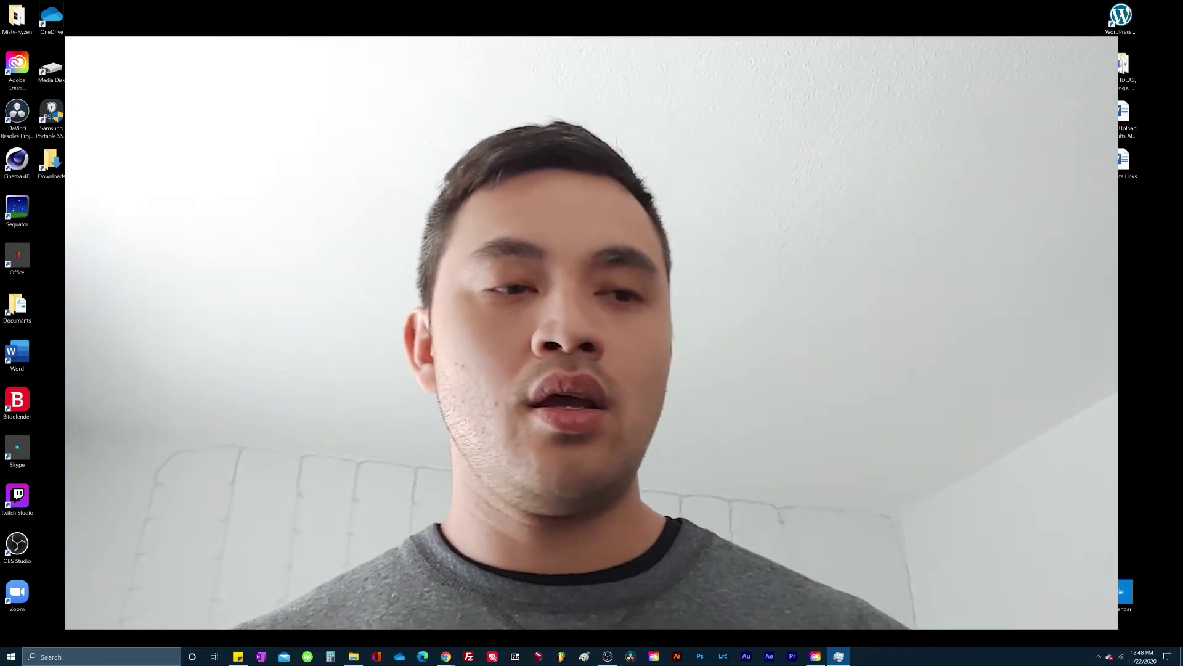
Step: Close Task Manager with Alt+F4
{"action": "key", "text": "alt+F4"}
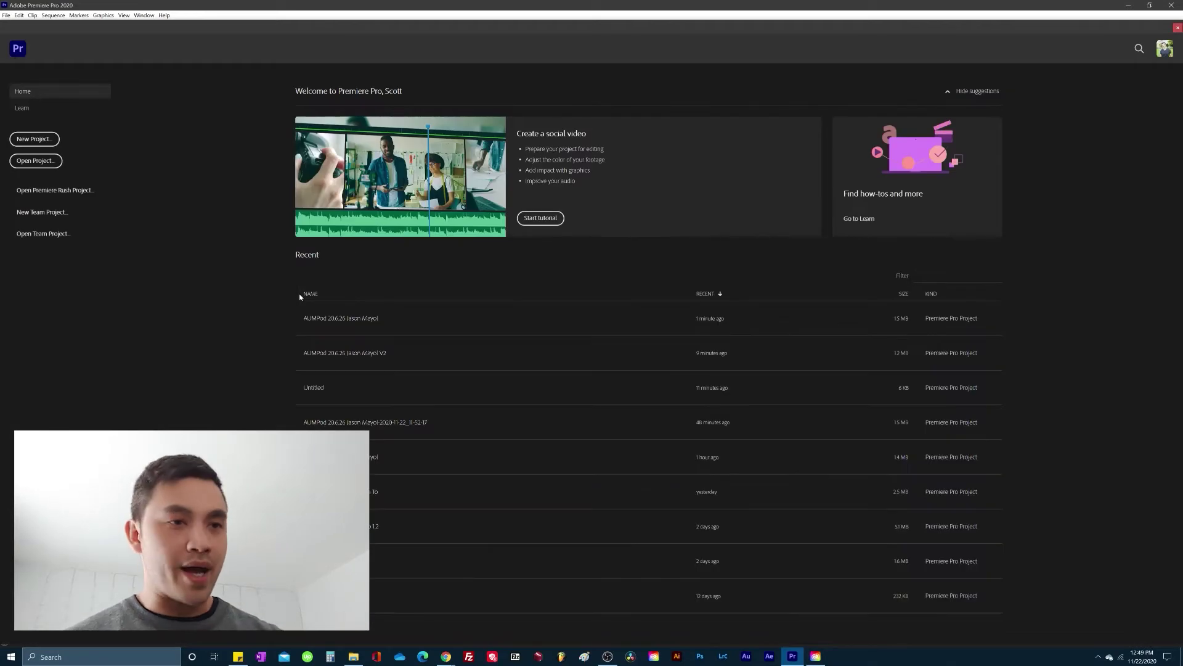
Step: Open the most recent AUMPod podcast project from the Recent list
{"action": "left_click", "coordinate": [375, 326]}
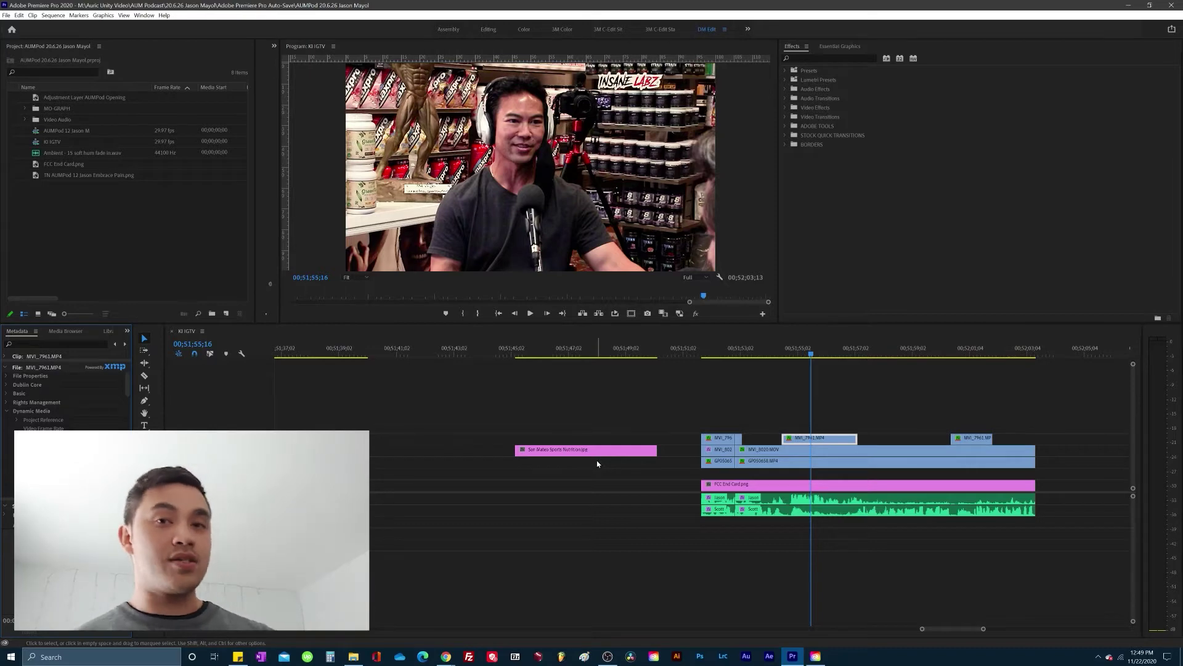
{"action": "left_click", "coordinate": [7, 15]}
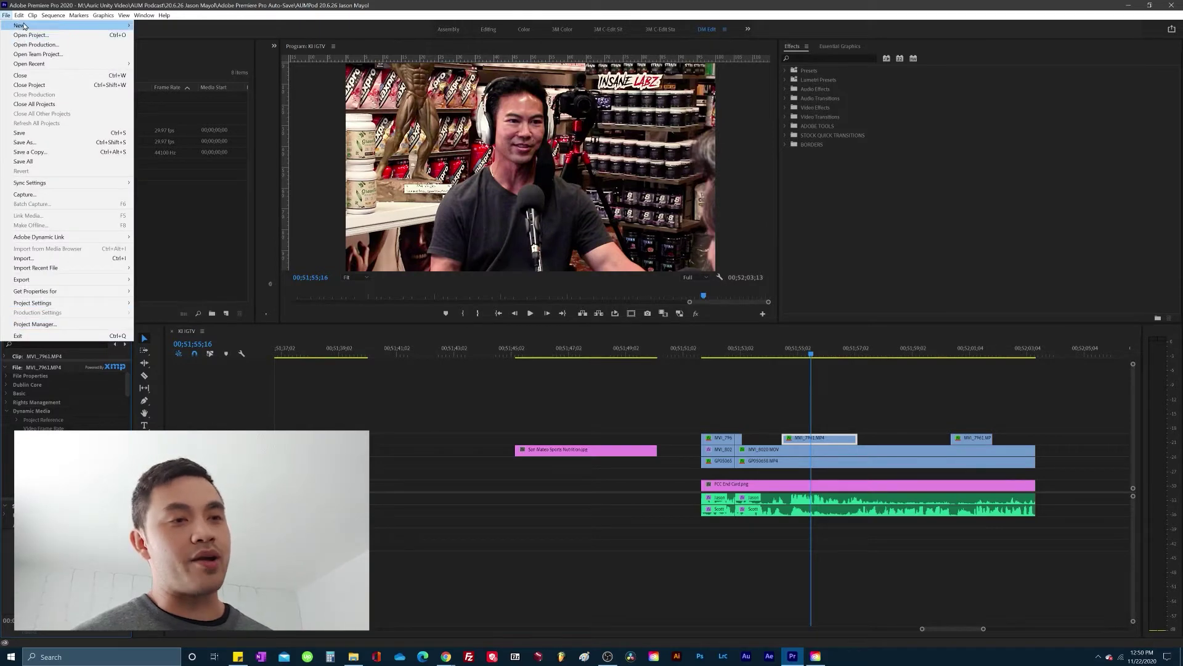
Step: Delete unused media cache files in Media Cache preferences, confirm with OK, and deselect the timeline clip
{"action": "mouse_move", "coordinate": [19, 15]}
{"action": "mouse_move", "coordinate": [78, 291]}
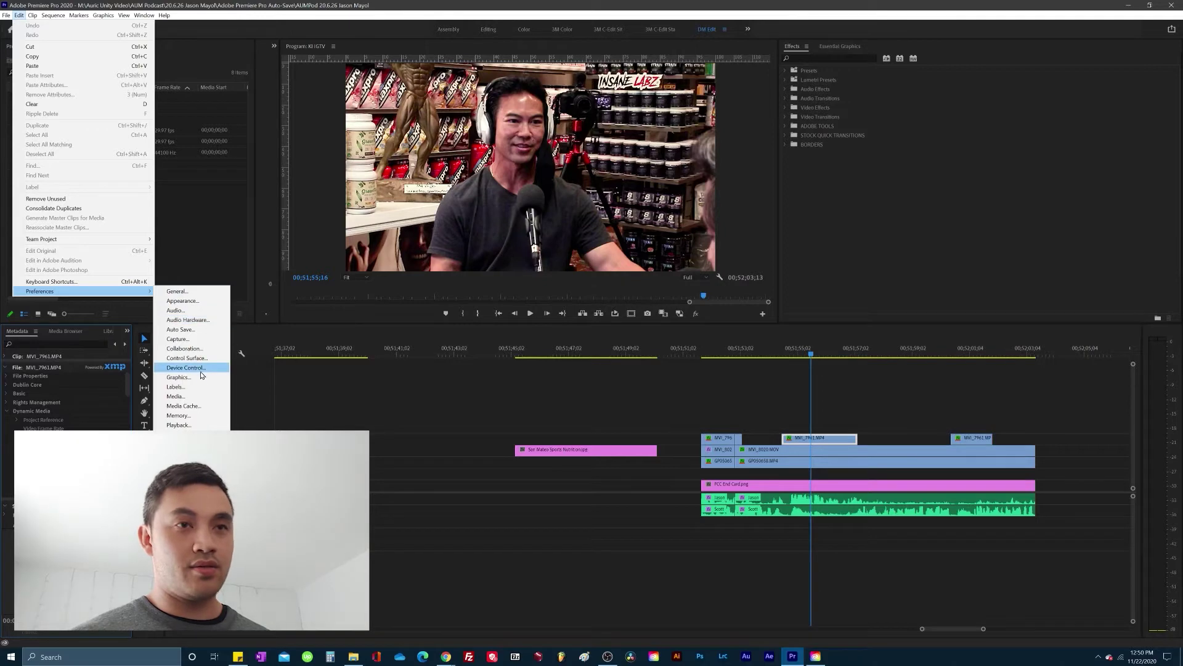
{"action": "left_click", "coordinate": [198, 406]}
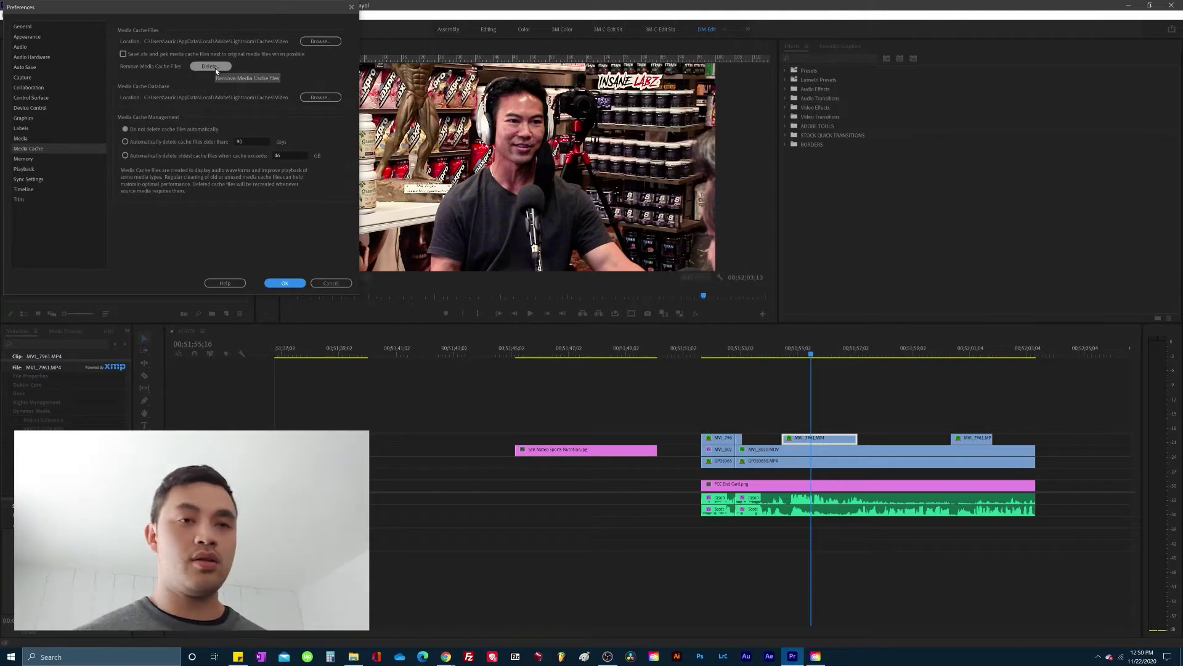
{"action": "left_click", "coordinate": [216, 68]}
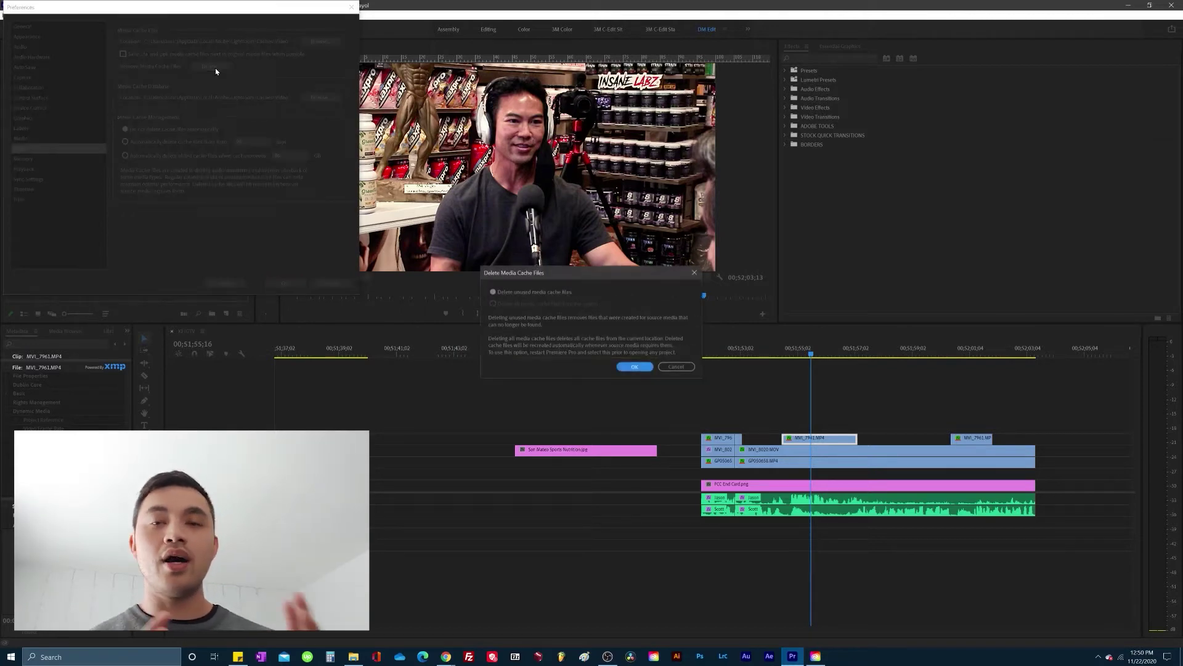
{"action": "left_click", "coordinate": [636, 367]}
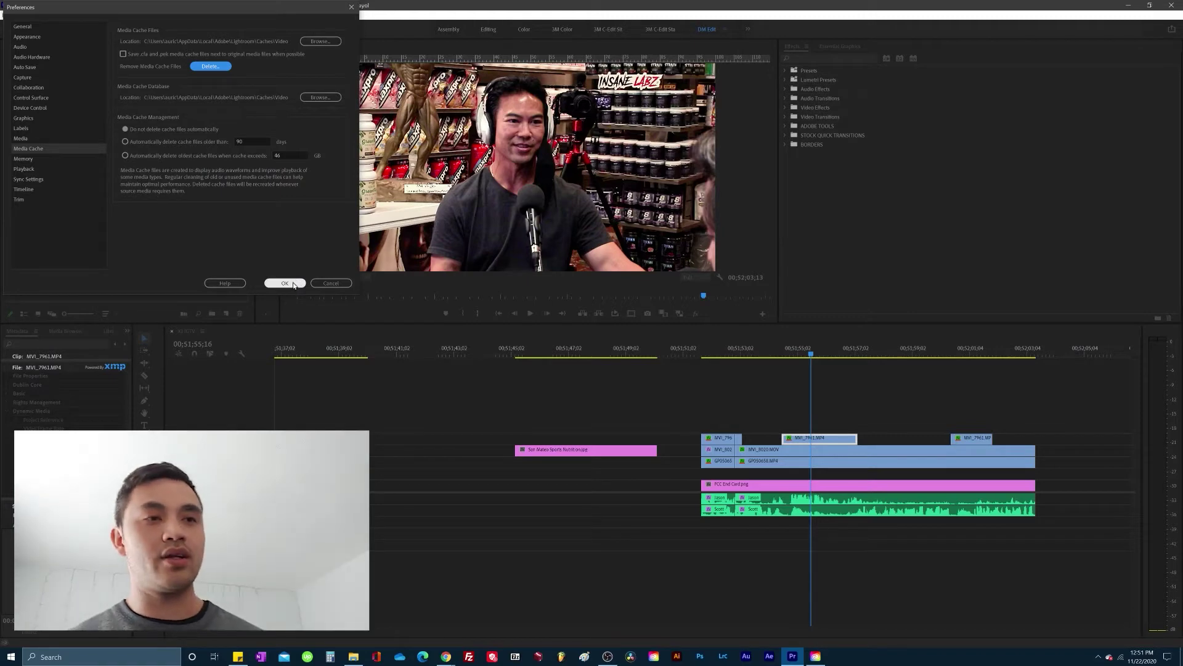
{"action": "left_click", "coordinate": [285, 284]}
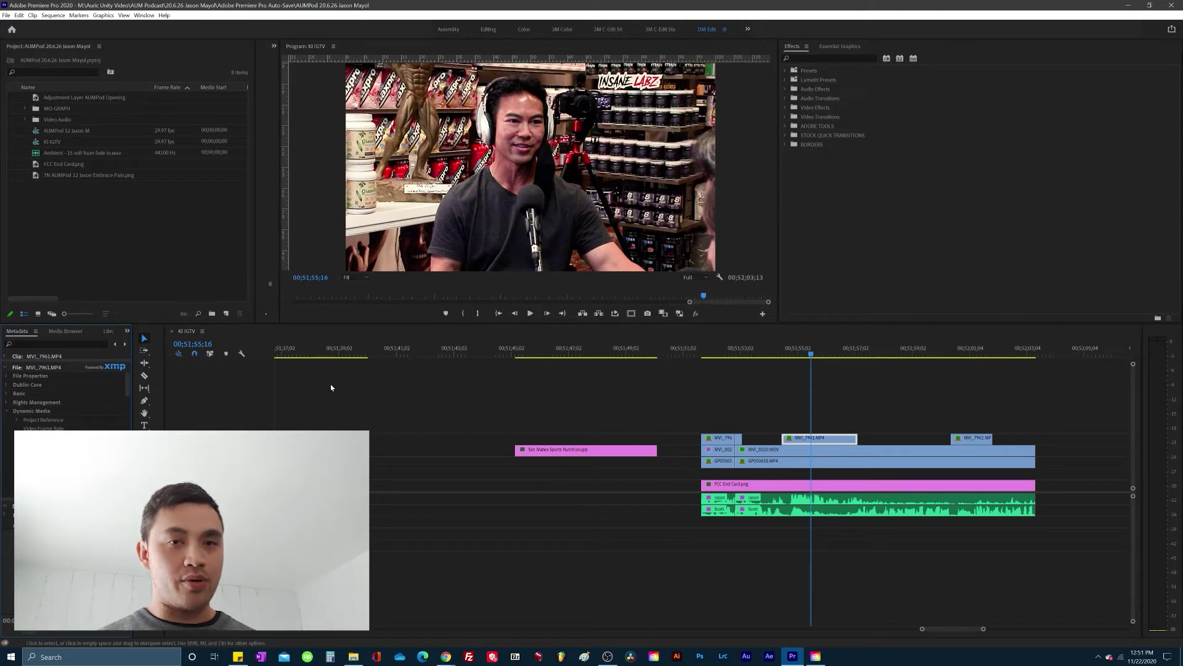
{"action": "left_click", "coordinate": [341, 398]}
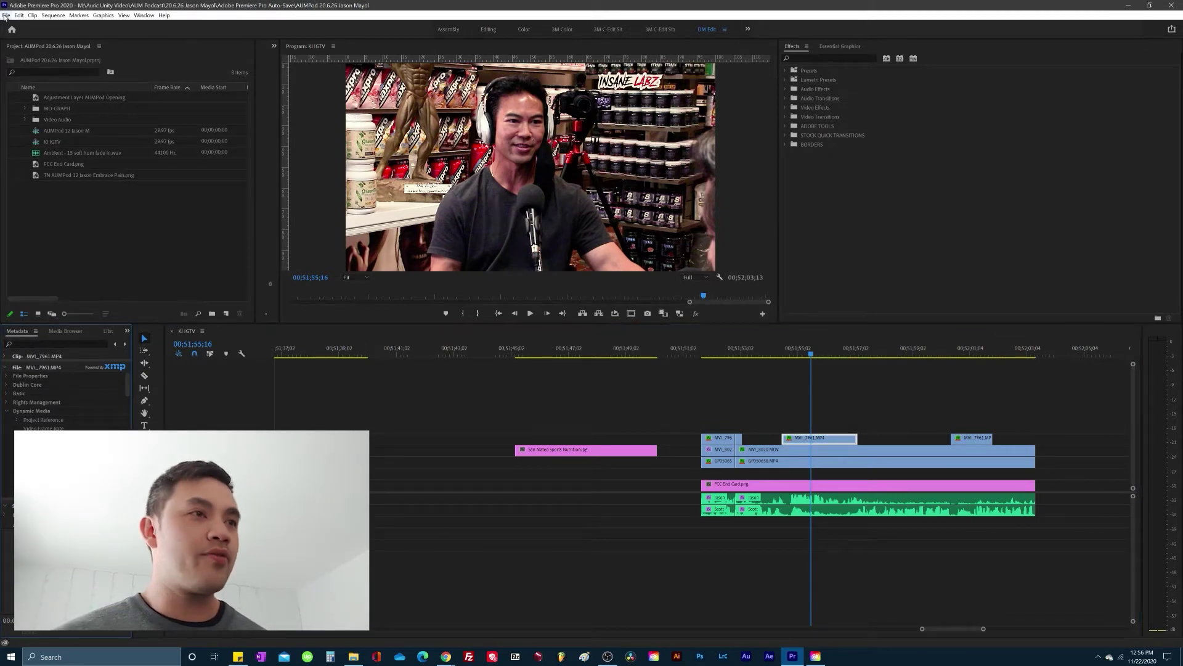
Step: Start a new project via File > New > Project, centre the dialog, and begin naming it 'FCC YouTube Crash solution'
{"action": "left_click", "coordinate": [112, 224]}
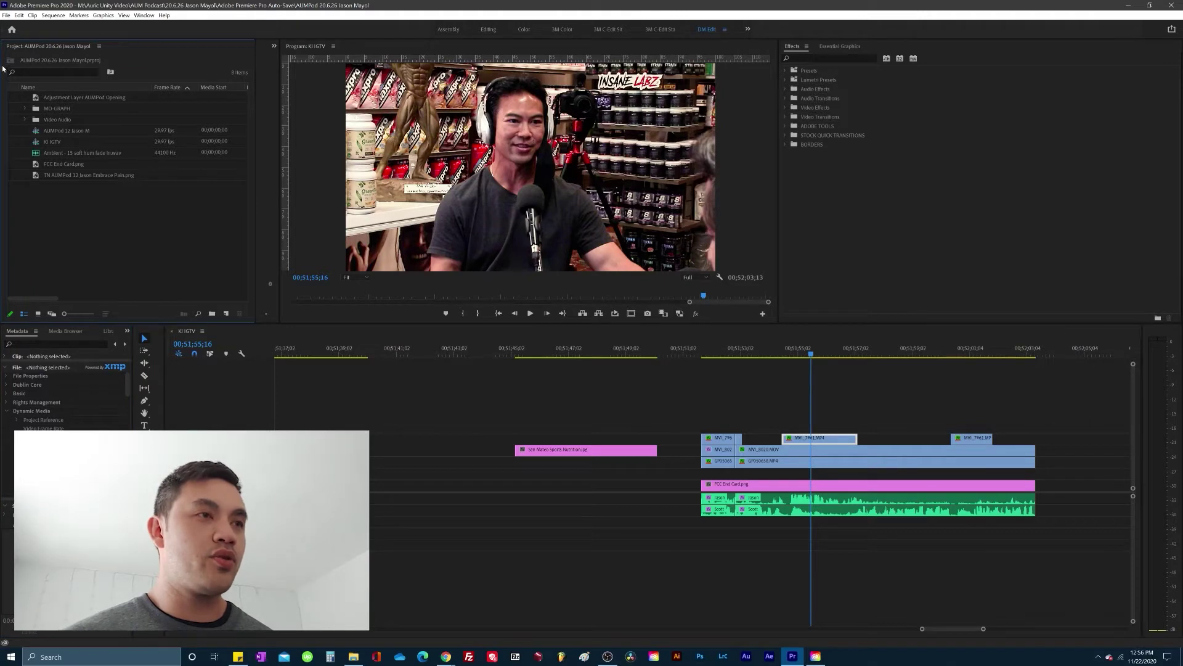
{"action": "left_click", "coordinate": [7, 16]}
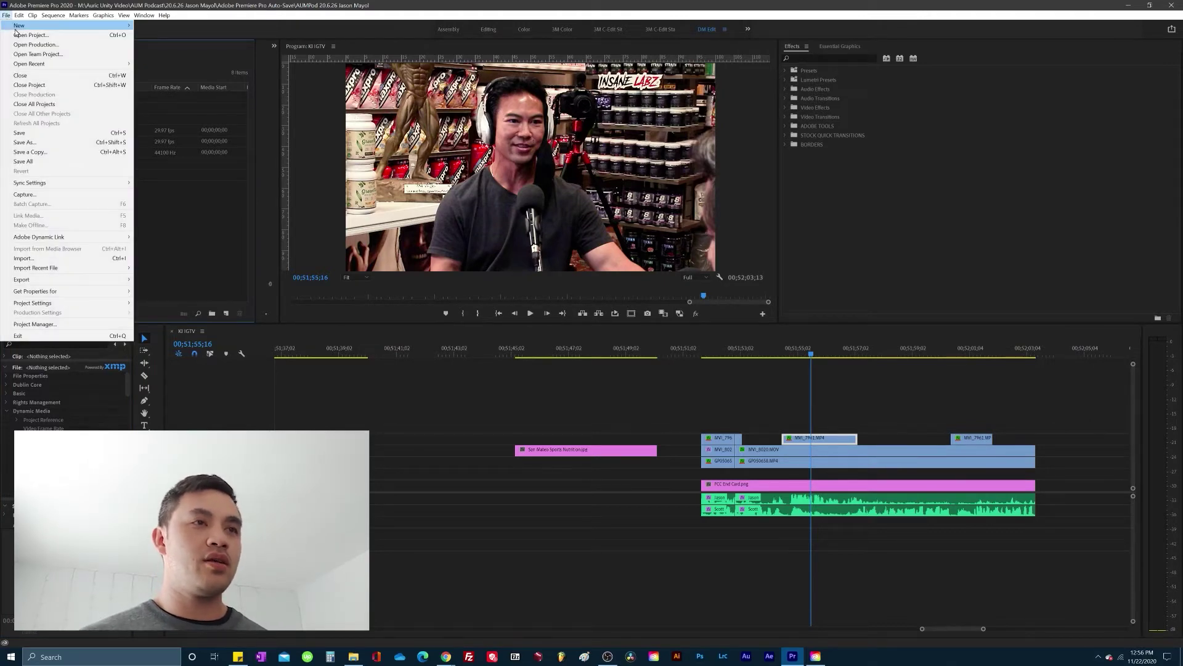
{"action": "mouse_move", "coordinate": [20, 28]}
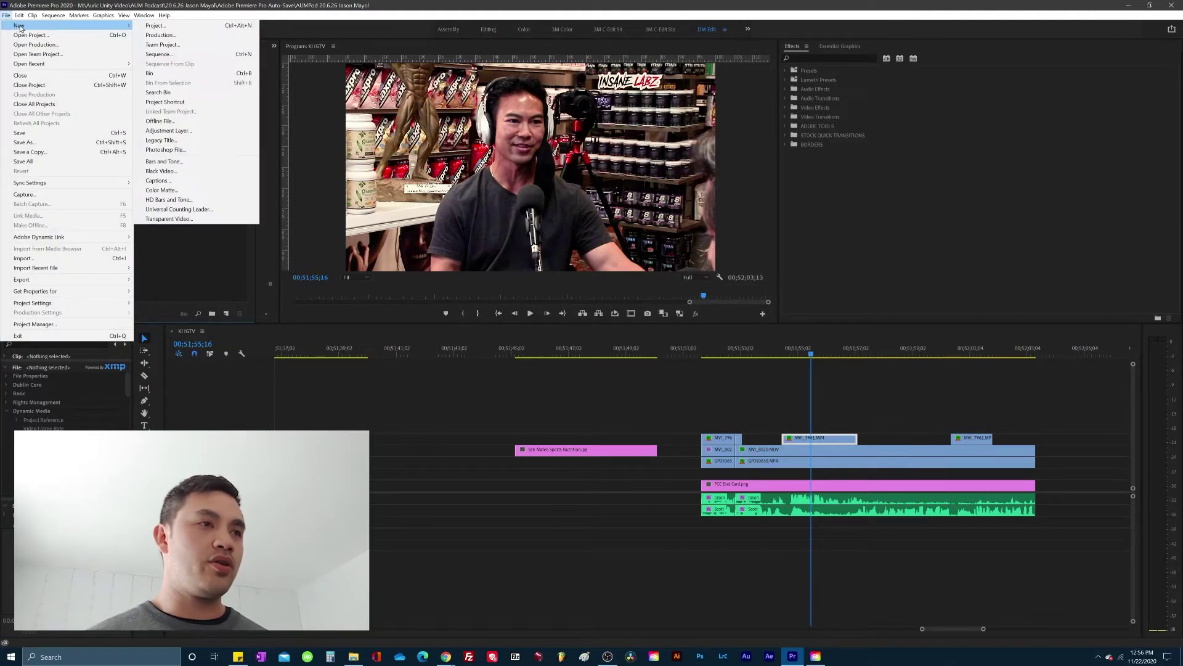
{"action": "left_click", "coordinate": [195, 29]}
{"action": "left_click_drag", "start_coordinate": [201, 13], "coordinate": [466, 145]}
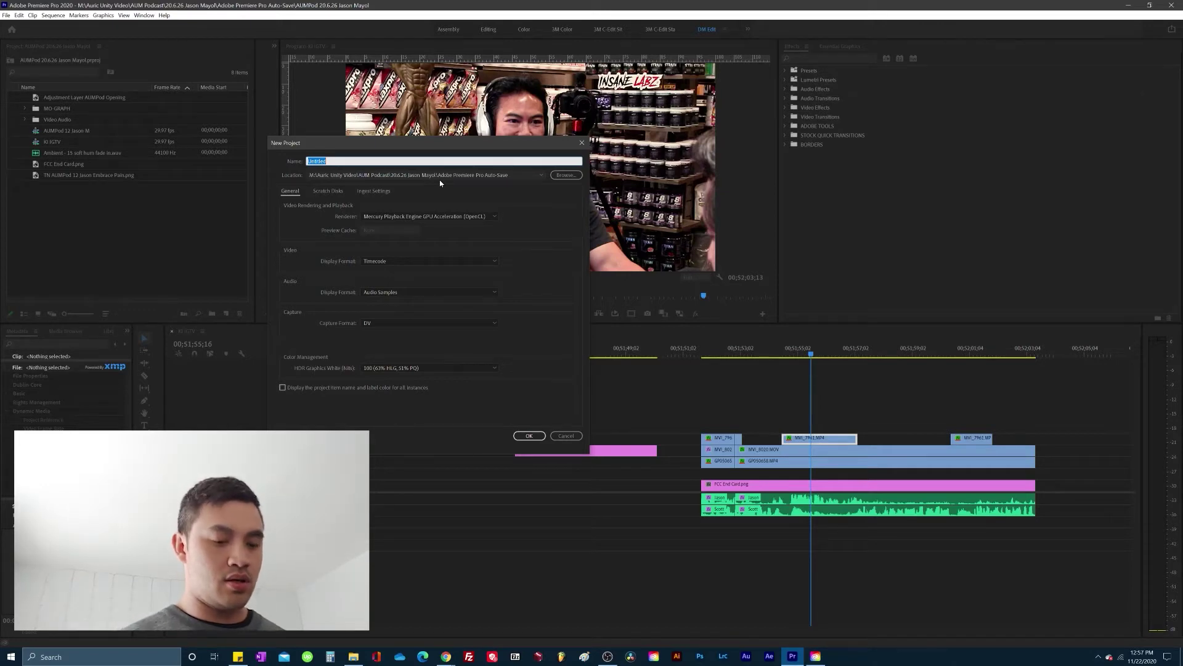
{"action": "type", "text": "FCC"}
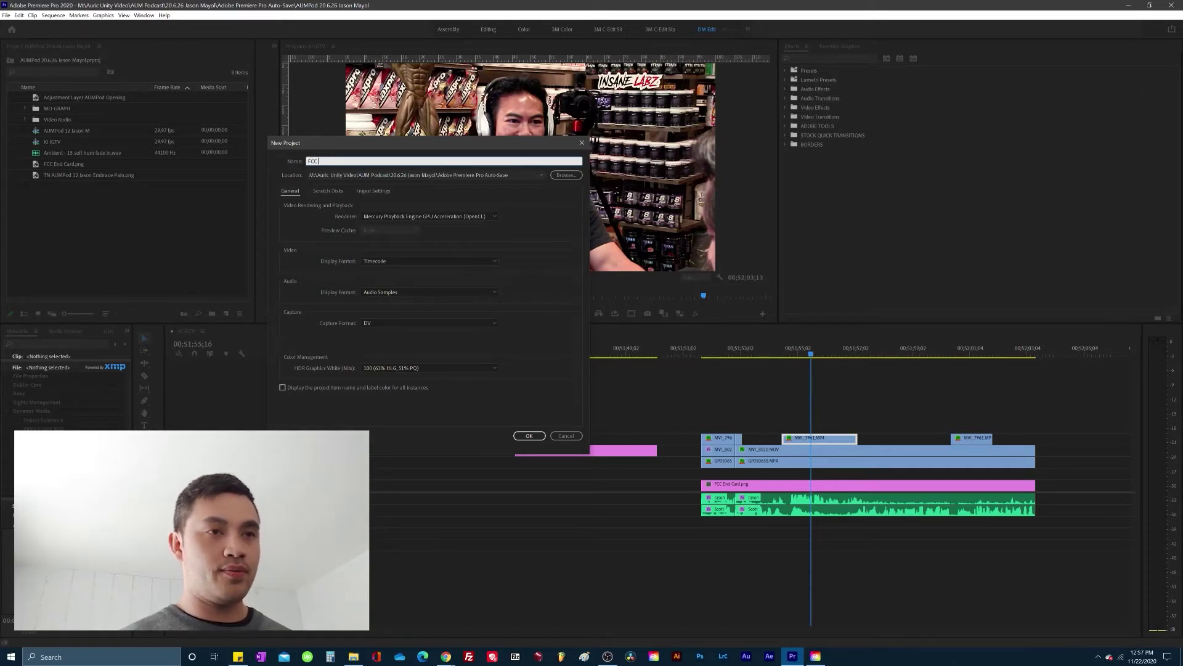
{"action": "type", "text": " YouTube"}
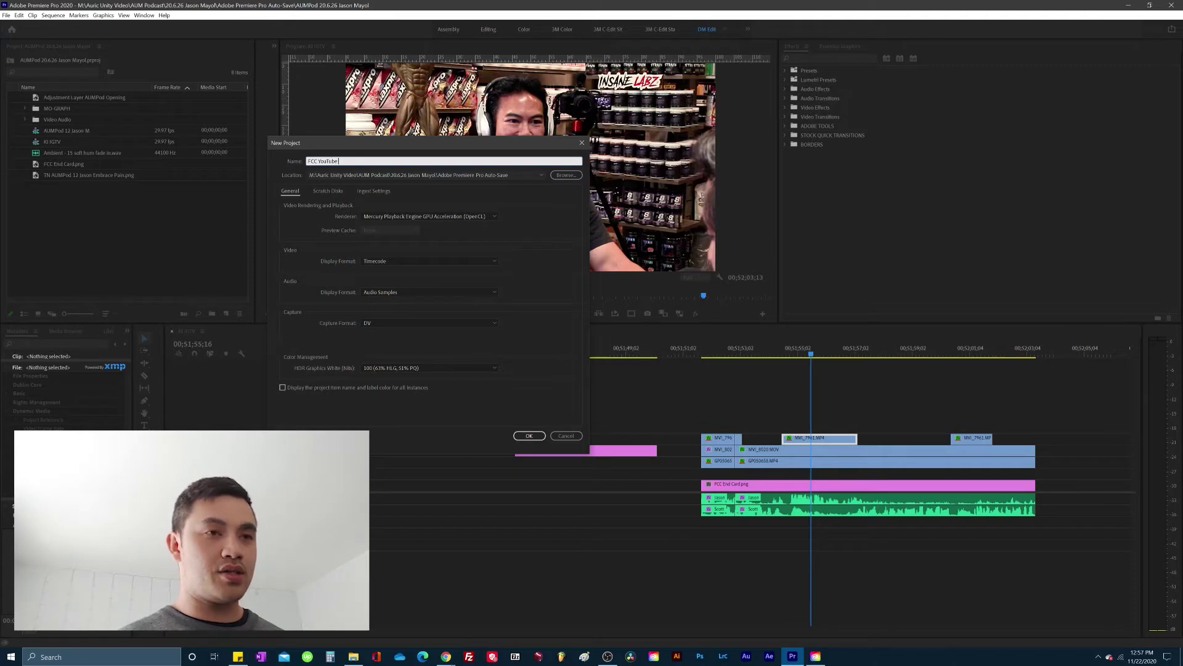
{"action": "type", "text": " Cras"}
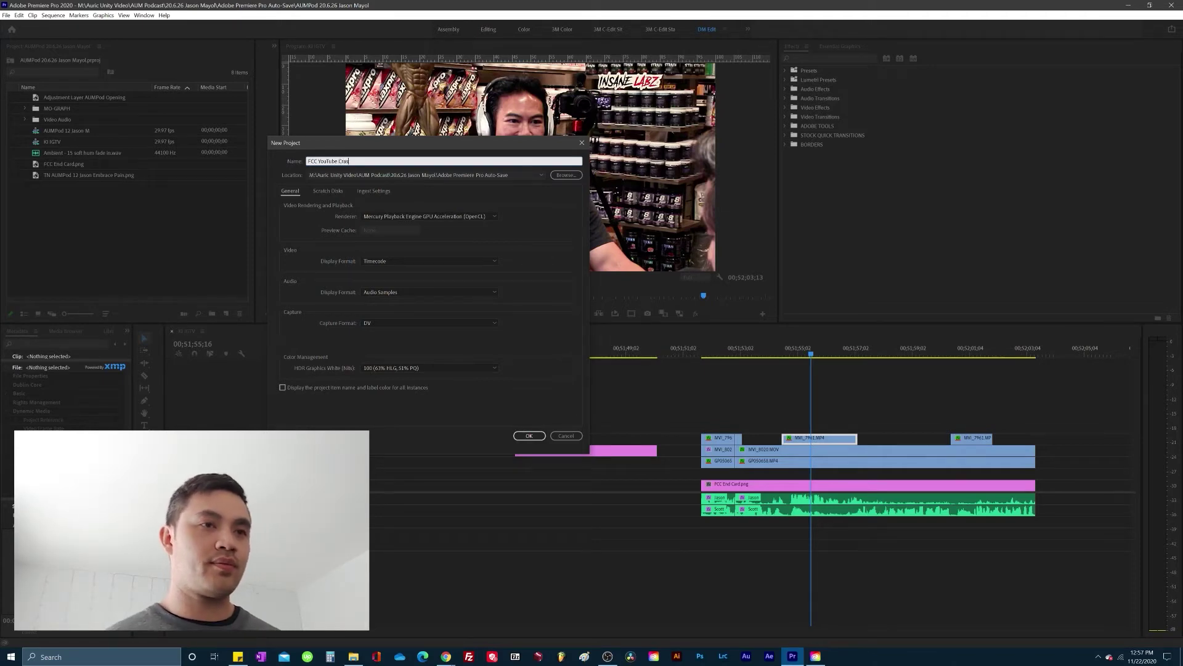
{"action": "type", "text": "h co"}
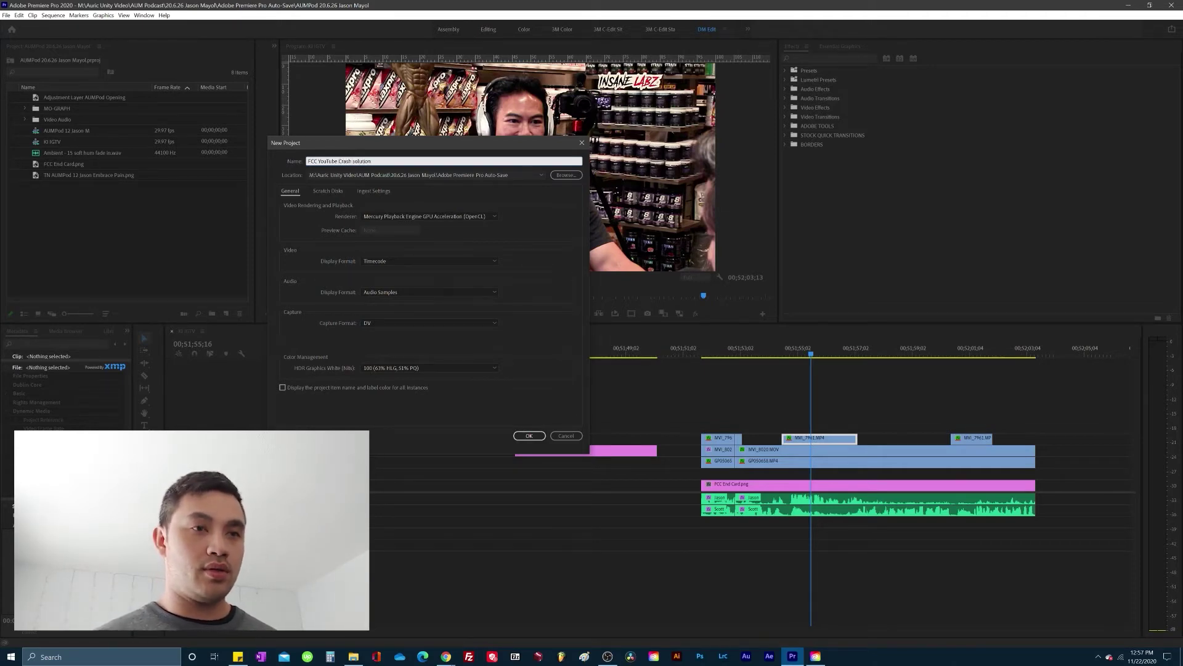
Step: Create the empty FCC YouTube Crash solution project, then return to the AUMPod project's bin
{"action": "left_click", "coordinate": [534, 435]}
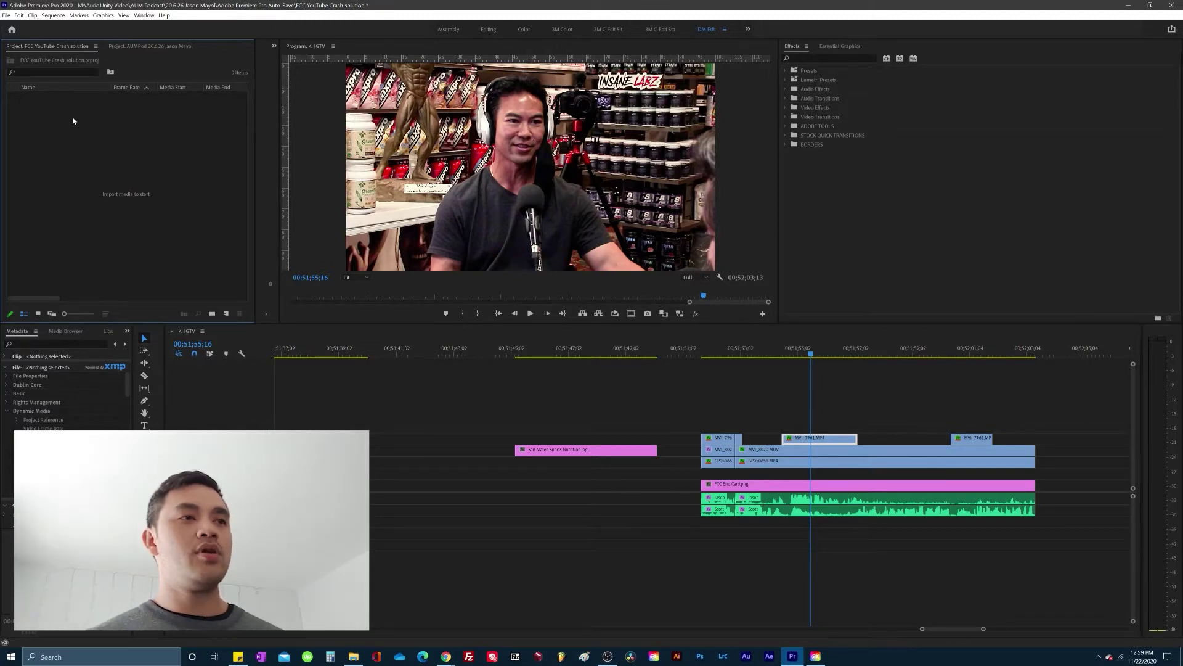
{"action": "left_click", "coordinate": [155, 48]}
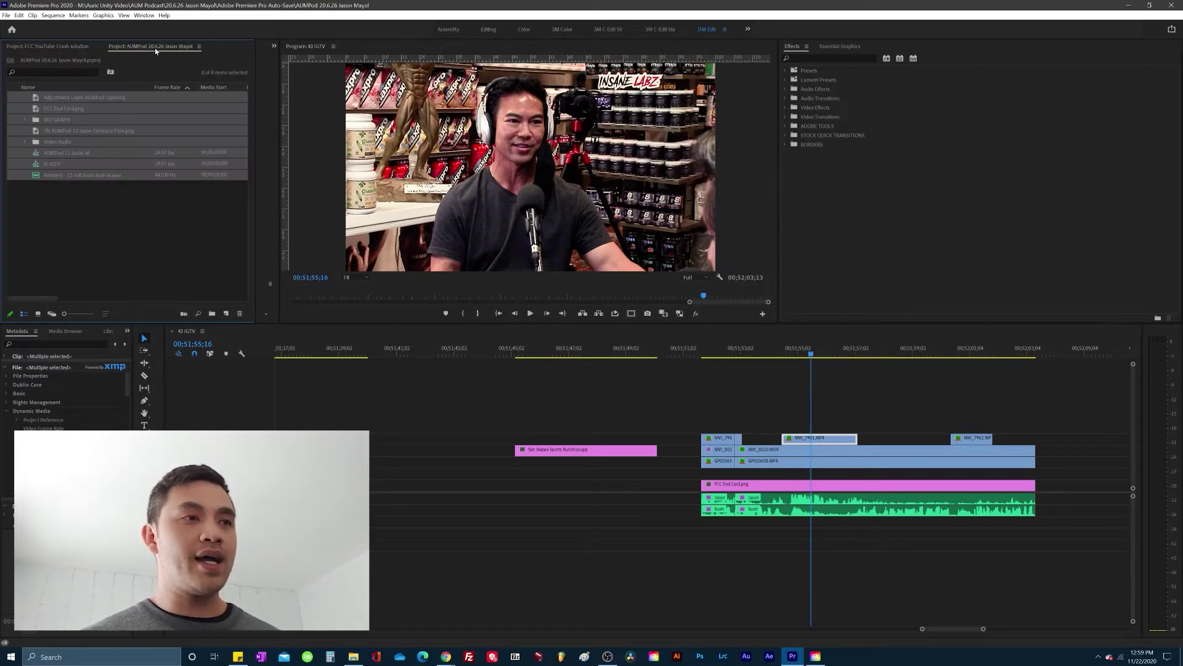
Step: Copy all eight AUMPod bin items into the FCC YouTube Crash solution bin
{"action": "left_click", "coordinate": [156, 153]}
{"action": "left_click_drag", "start_coordinate": [166, 247], "coordinate": [138, 201]}
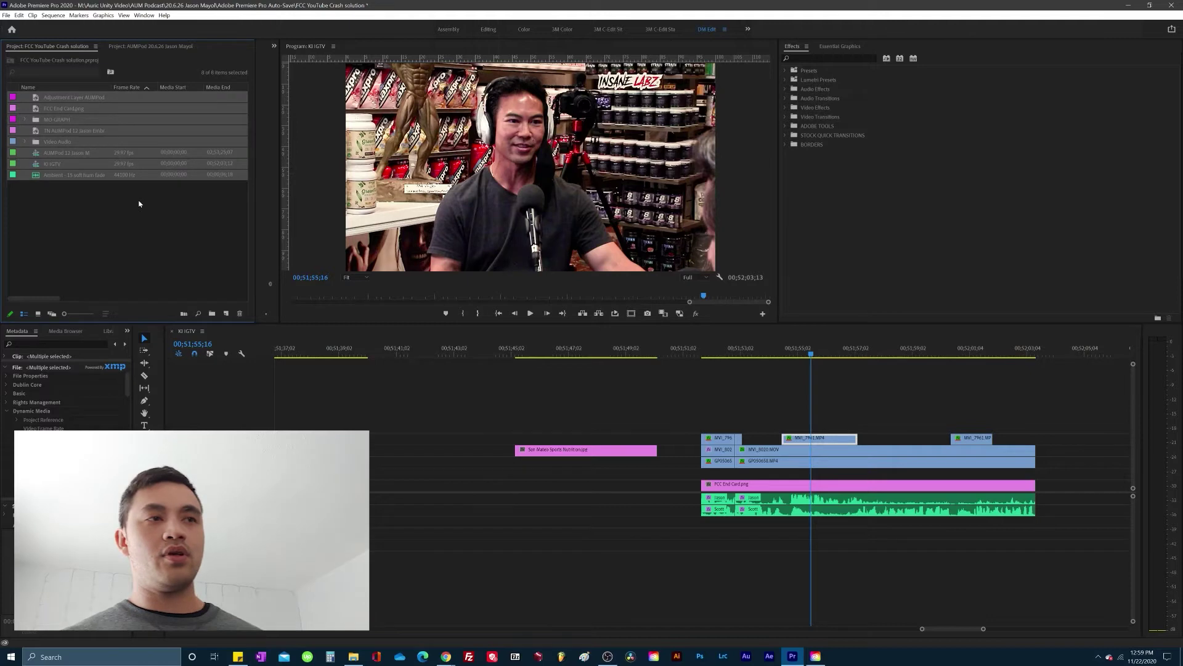
{"action": "left_click", "coordinate": [139, 204]}
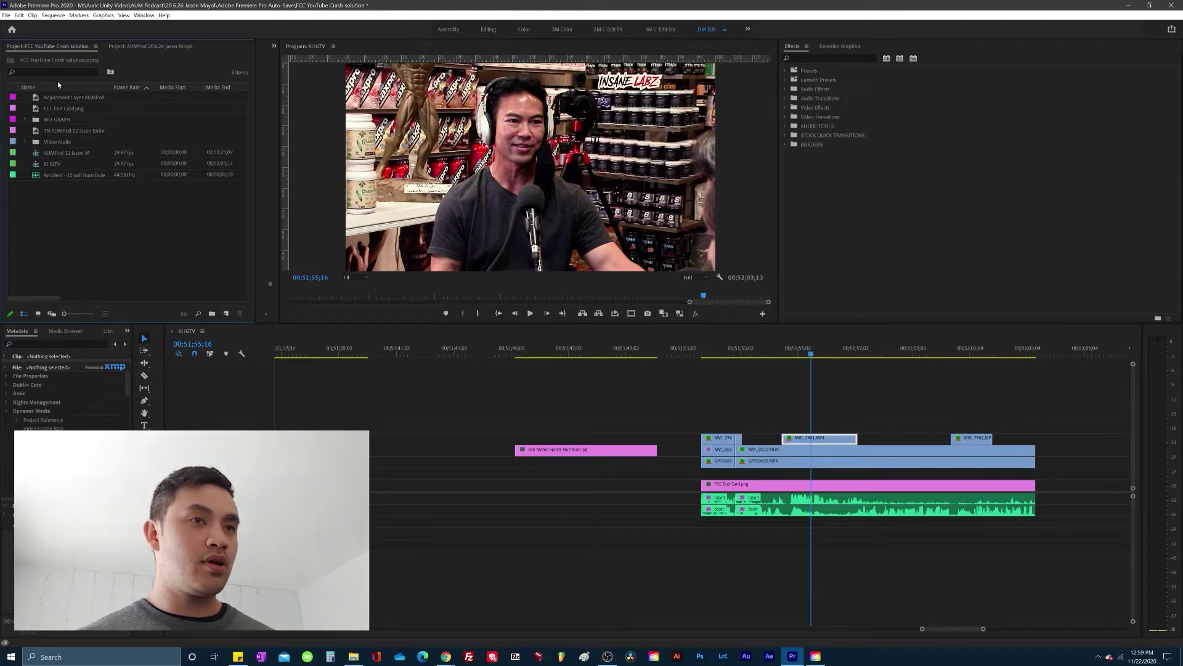
Step: Save FCC YouTube Crash solution, then close the AUMPod project via File > Close Project
{"action": "key", "text": "ctrl+s"}
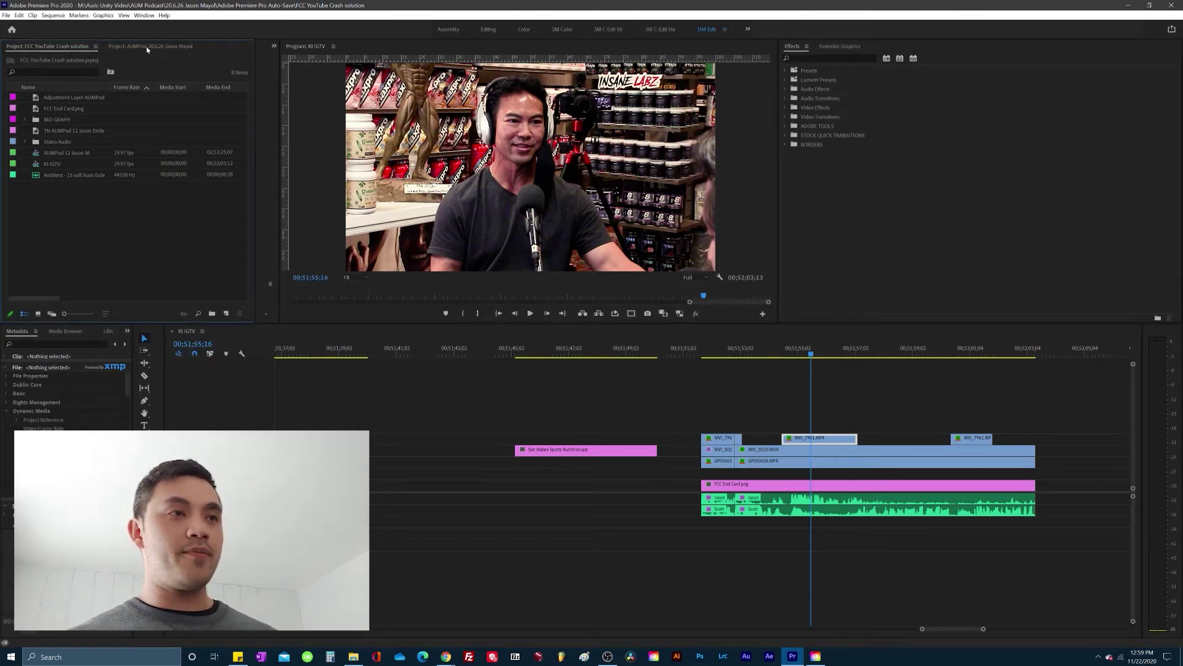
{"action": "left_click", "coordinate": [148, 47]}
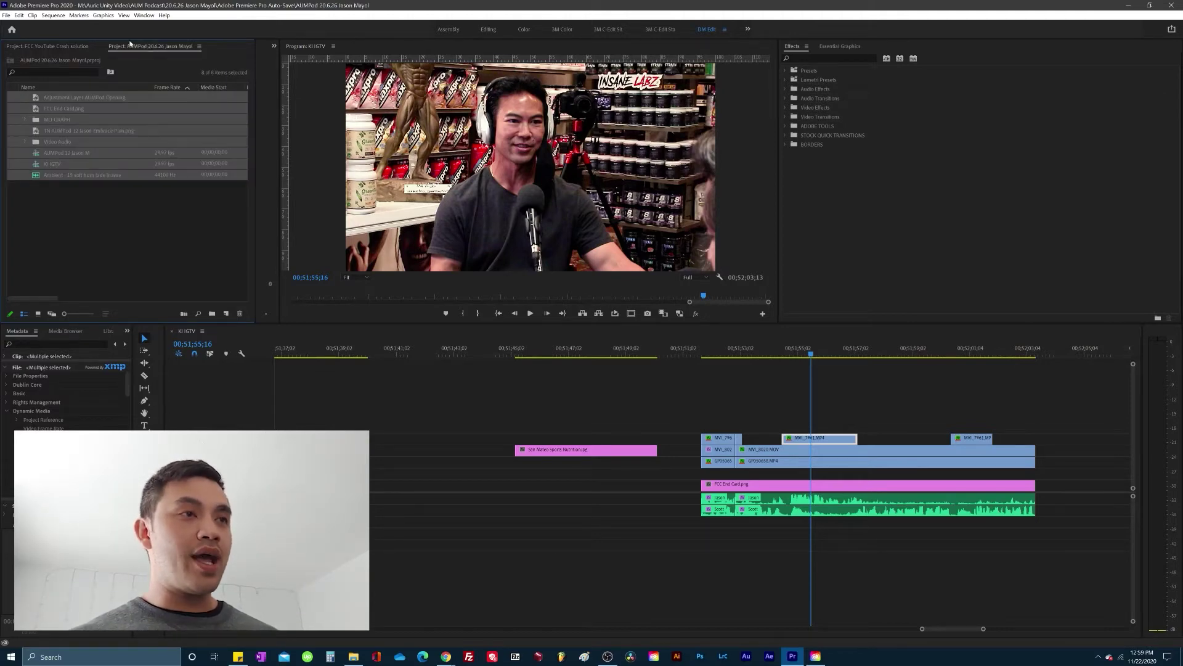
{"action": "left_click", "coordinate": [7, 15]}
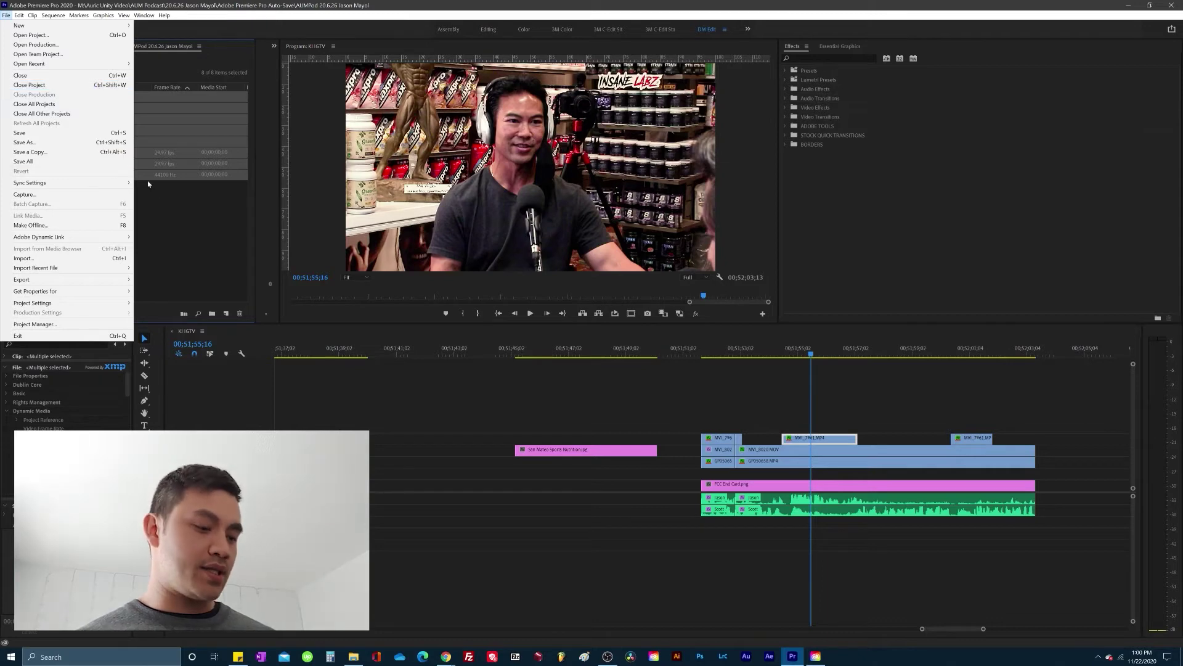
{"action": "left_click", "coordinate": [187, 213]}
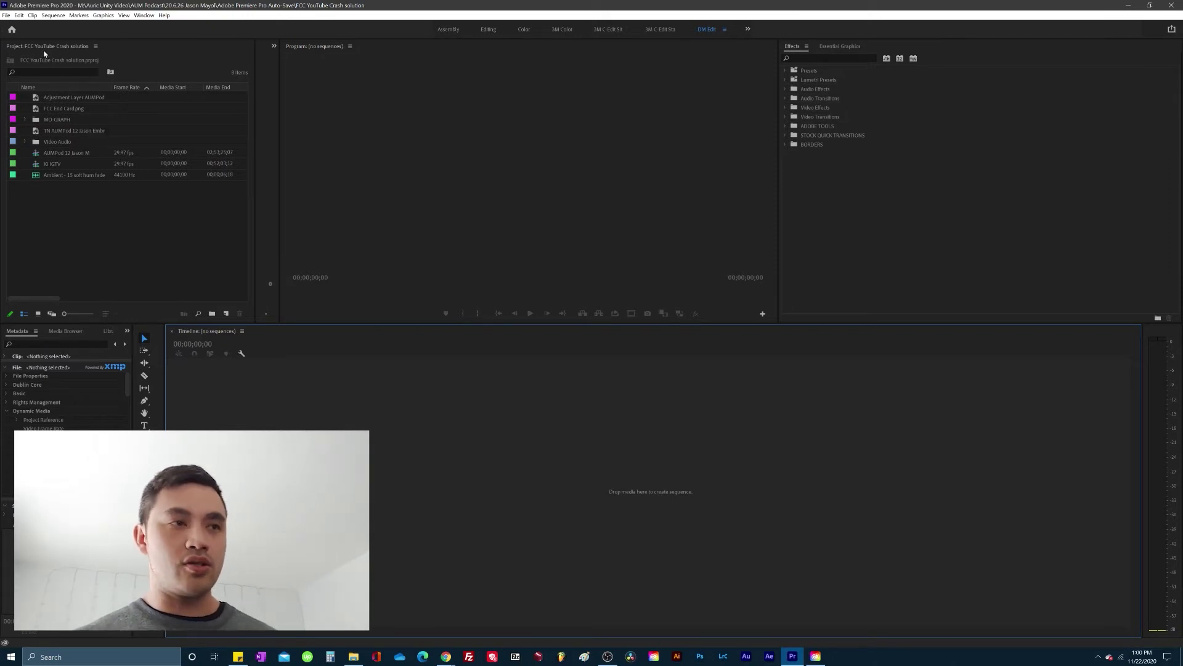
Step: Open the KI IGTV sequence from the new project's bin and clear the timeline selection
{"action": "left_click", "coordinate": [92, 220]}
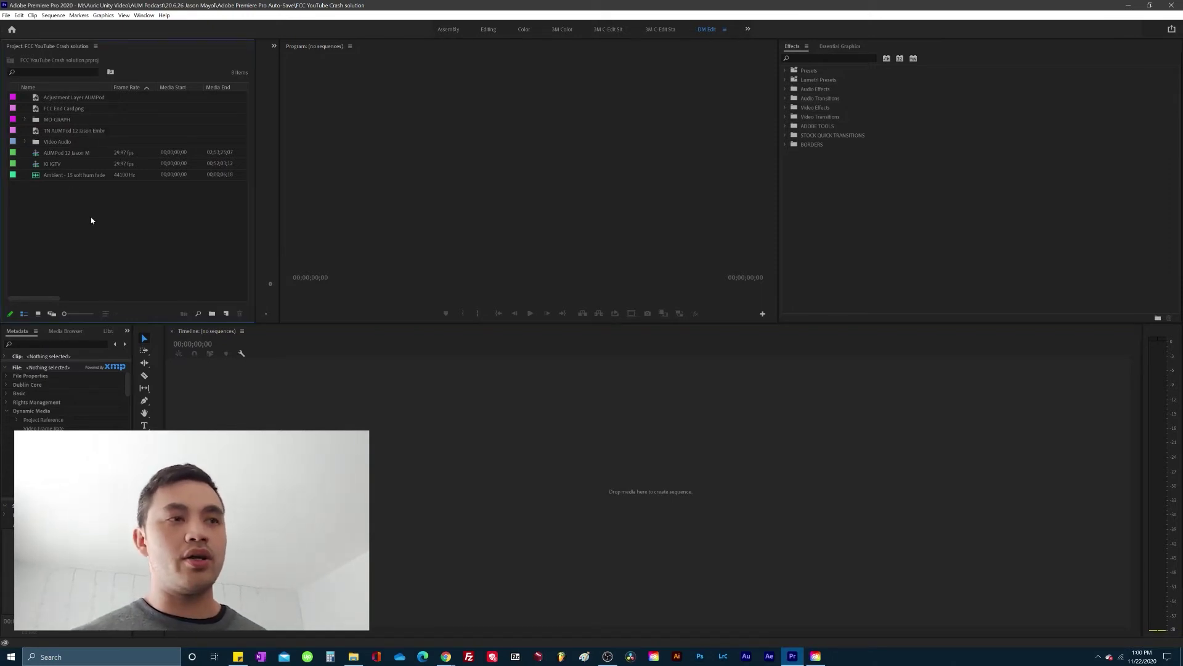
{"action": "double_click", "coordinate": [54, 165]}
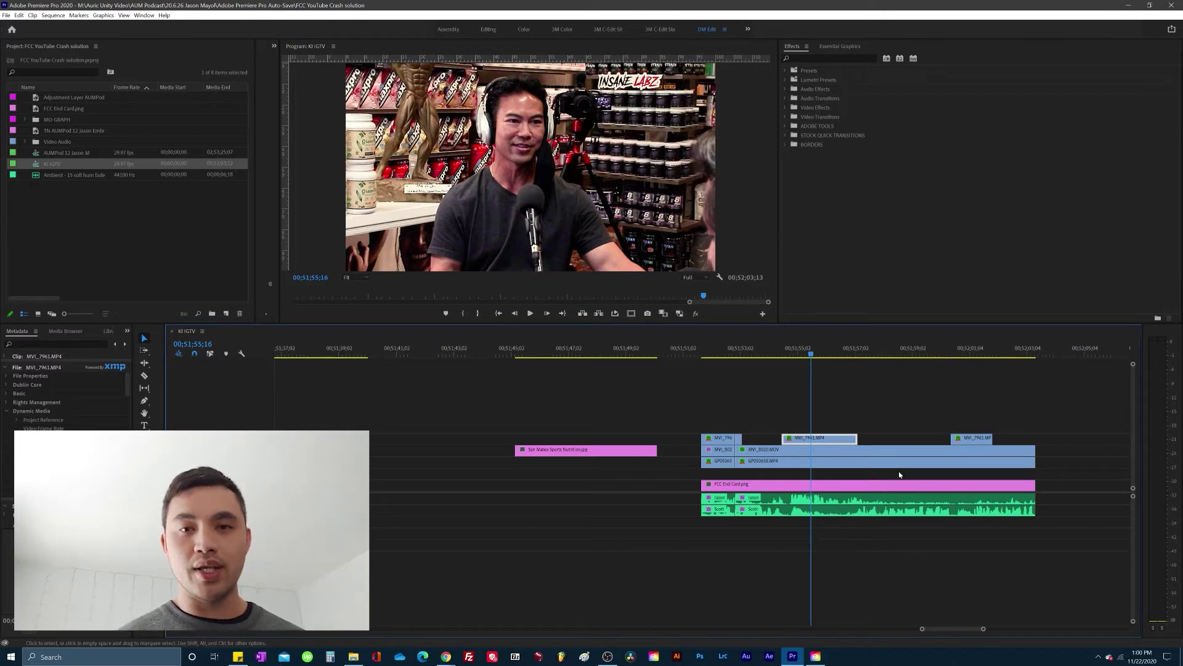
{"action": "left_click_drag", "start_coordinate": [669, 406], "coordinate": [682, 493]}
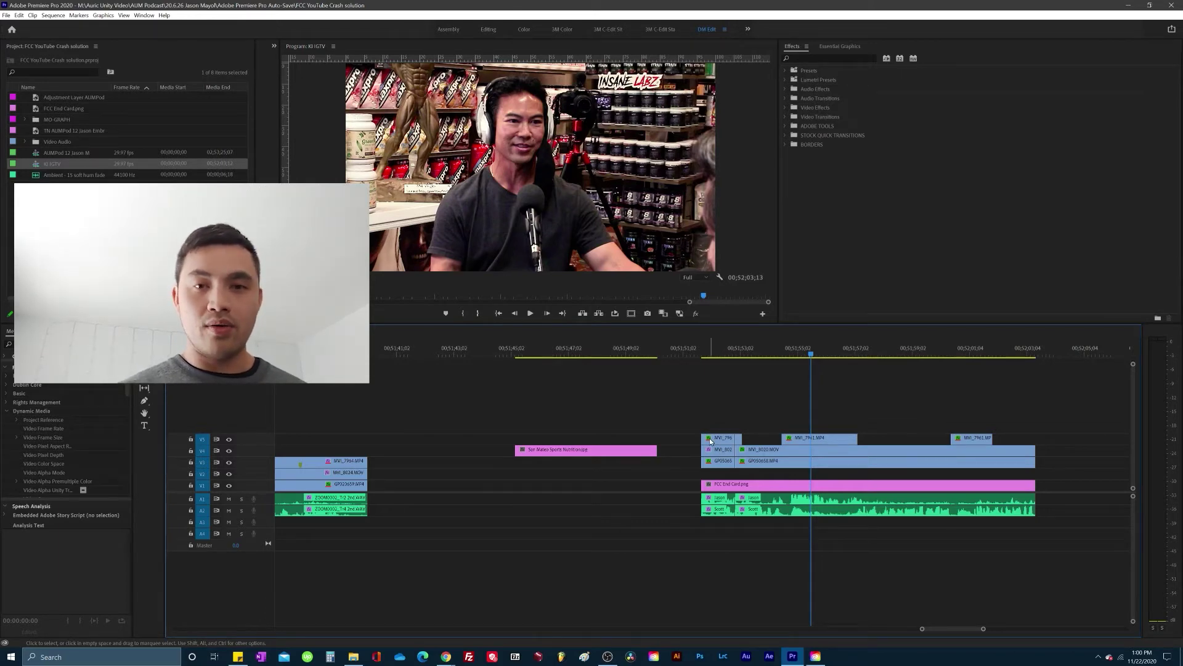
Step: Select the right-hand clip group and play the timeline briefly to test it
{"action": "left_click_drag", "start_coordinate": [679, 415], "coordinate": [1003, 441]}
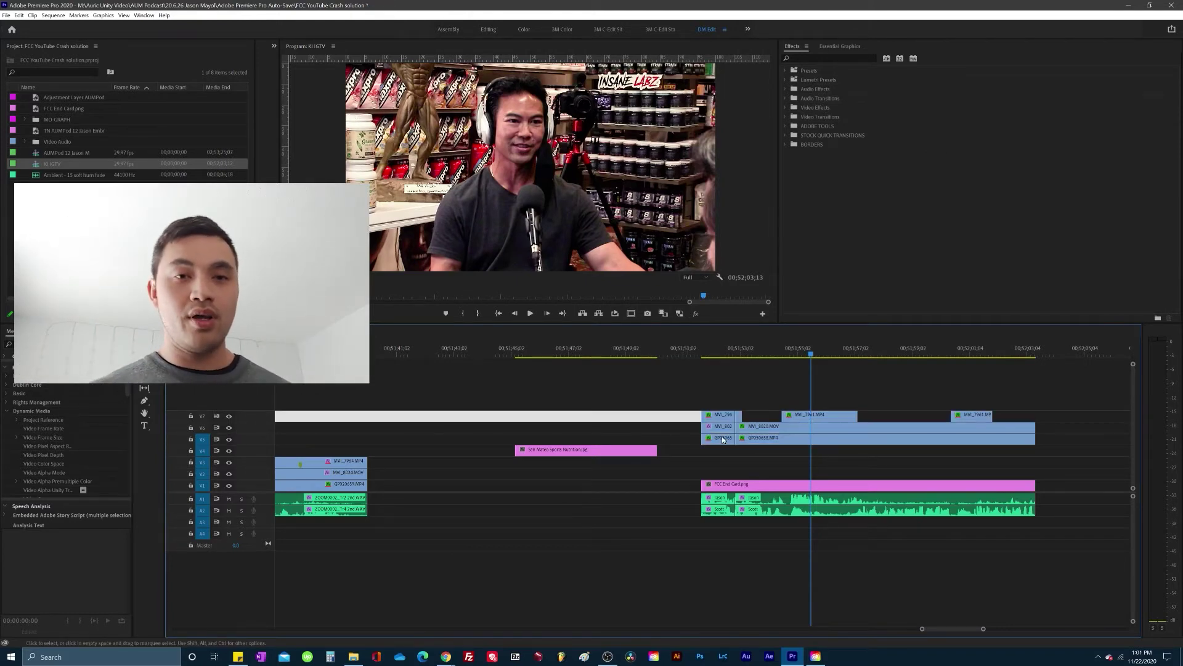
{"action": "key", "text": "space"}
{"action": "left_click", "coordinate": [871, 436]}
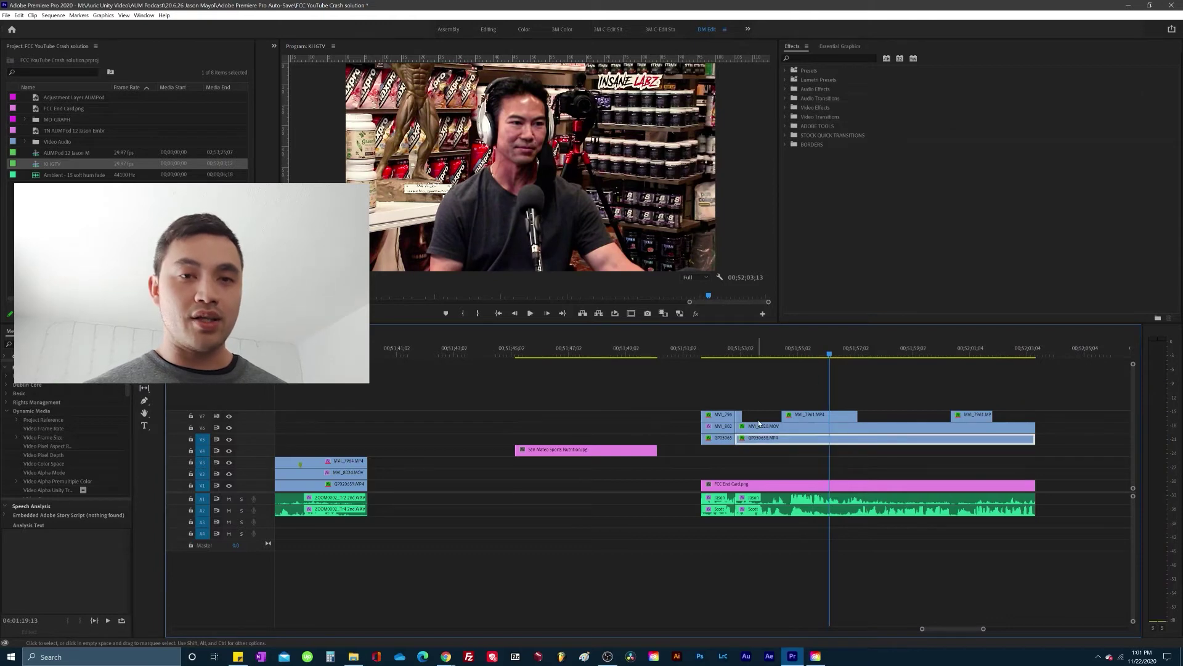
Step: Move the V5–V7 clips up to V6–V8 and save the project
{"action": "left_click_drag", "start_coordinate": [1050, 450], "coordinate": [1051, 450]}
{"action": "left_click_drag", "start_coordinate": [980, 441], "coordinate": [725, 430]}
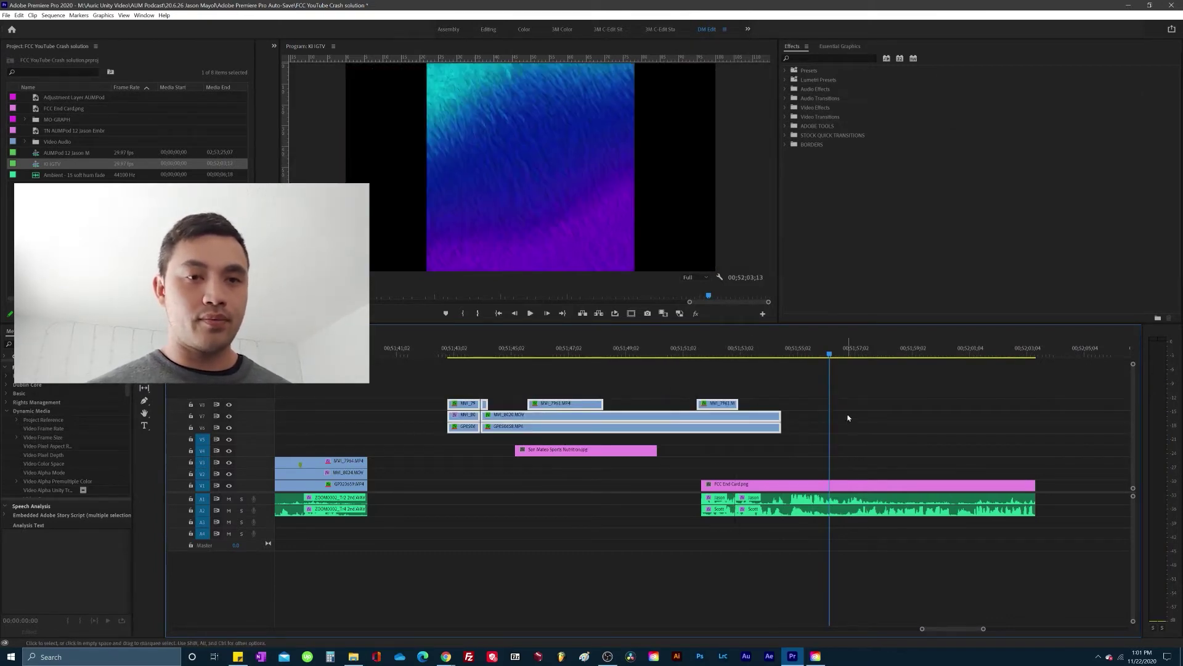
{"action": "left_click_drag", "start_coordinate": [848, 415], "coordinate": [1005, 462]}
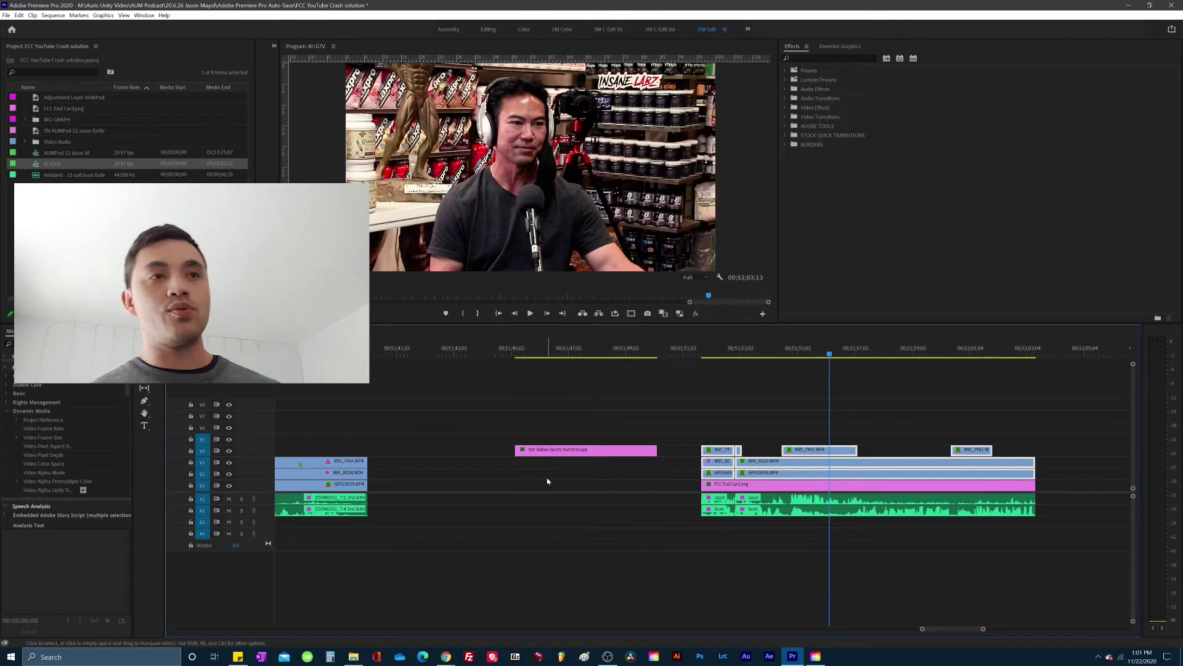
{"action": "key", "text": "ctrl+s"}
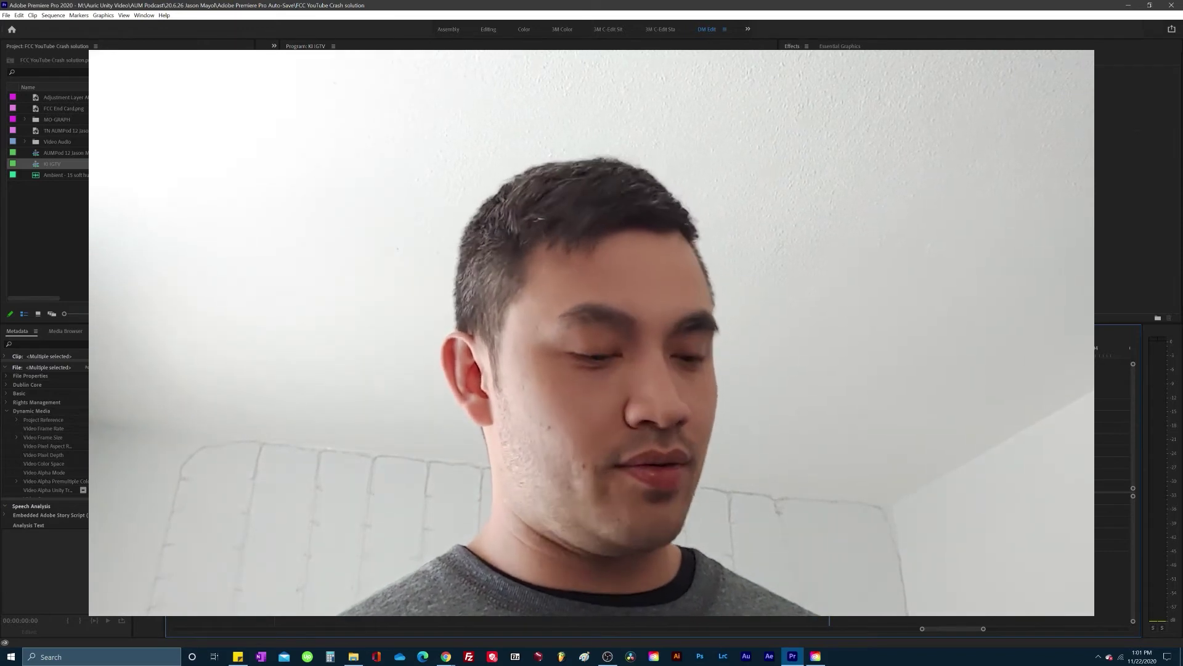
{"action": "key", "text": "ctrl+s"}
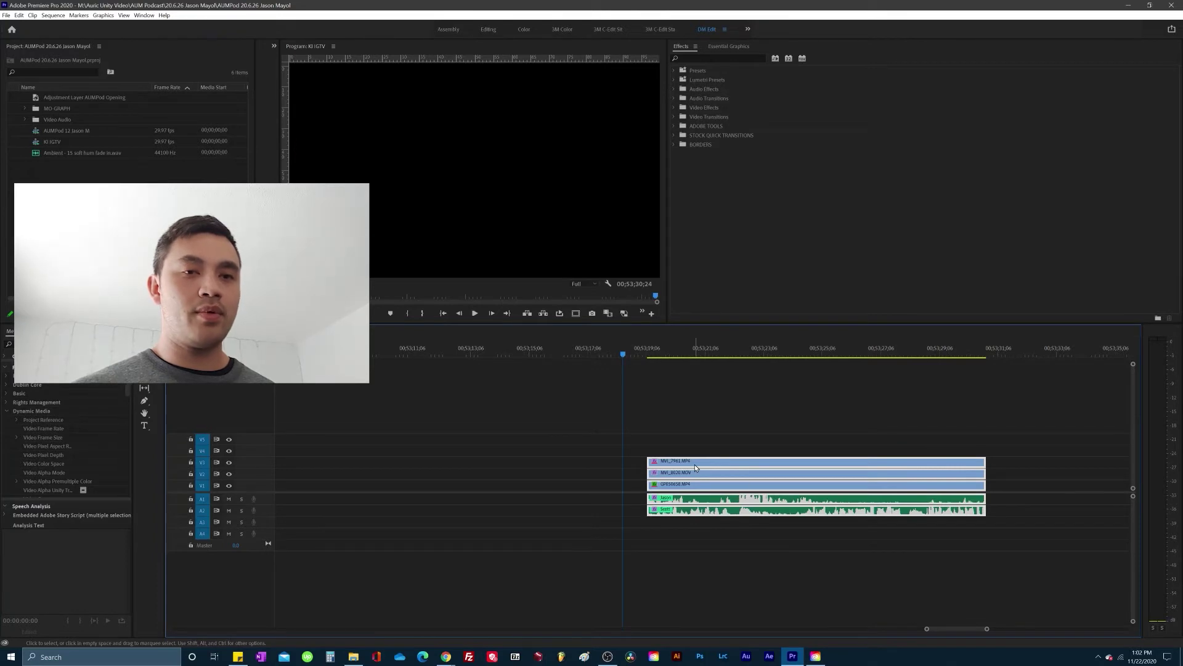
Step: Drag the original project's stacked V1–V3 clips up onto higher video tracks, freezing Premiere
{"action": "left_click_drag", "start_coordinate": [694, 466], "coordinate": [697, 428]}
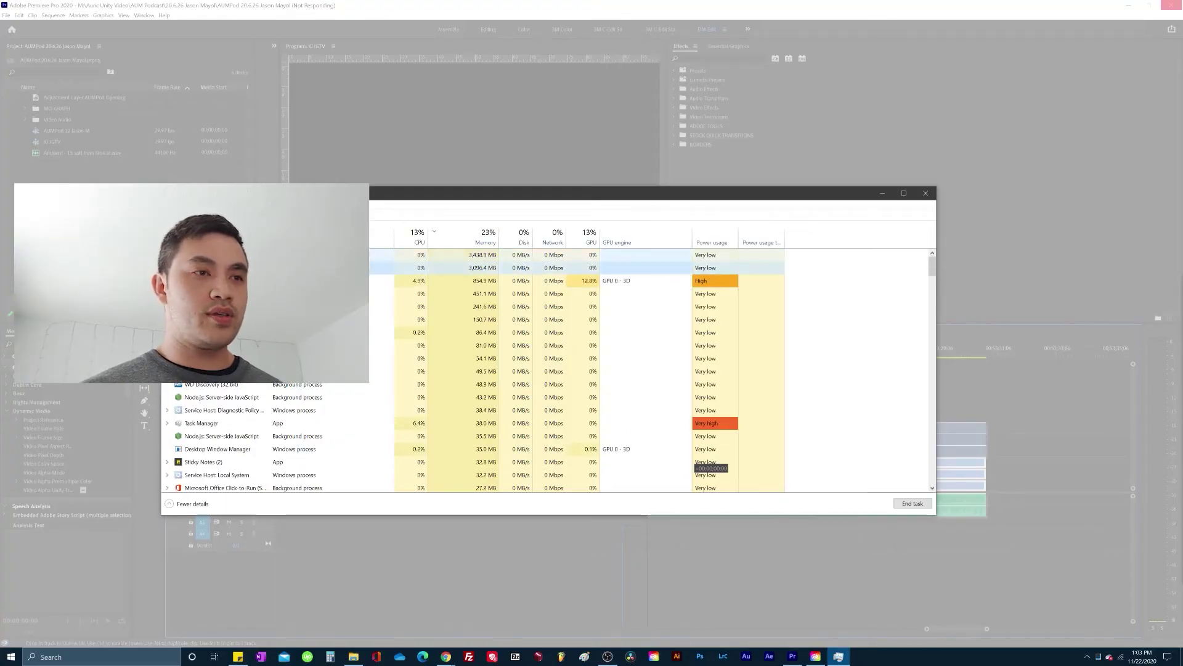
Step: End the frozen Adobe Premiere Pro task in Task Manager
{"action": "right_click", "coordinate": [413, 273]}
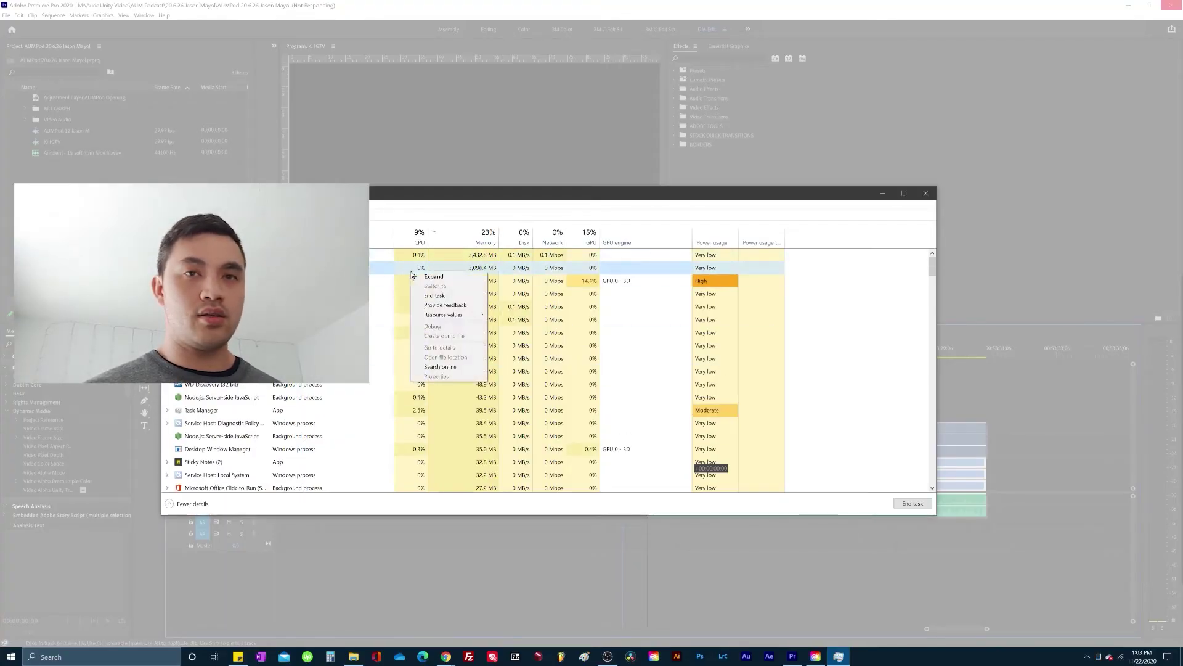
{"action": "left_click", "coordinate": [435, 295]}
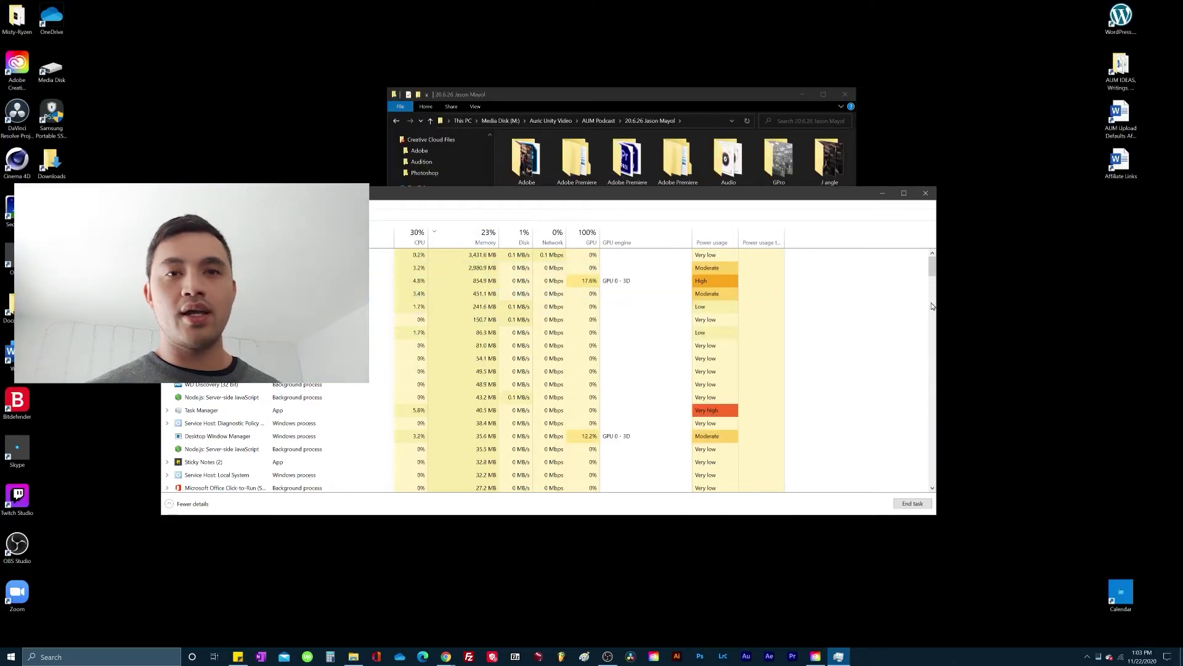
Step: Open FCC YouTube Crash solution from the Adobe Premiere Pro Auto-Save folder, closing Task Manager and Explorer
{"action": "left_click", "coordinate": [926, 193]}
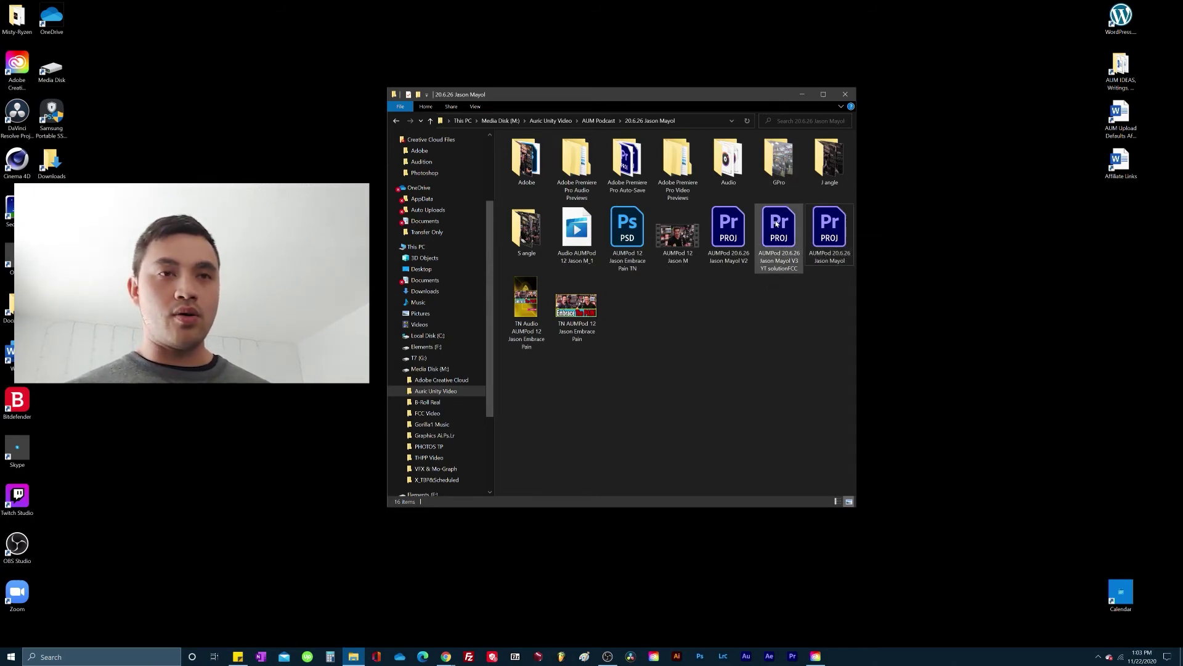
{"action": "double_click", "coordinate": [641, 147]}
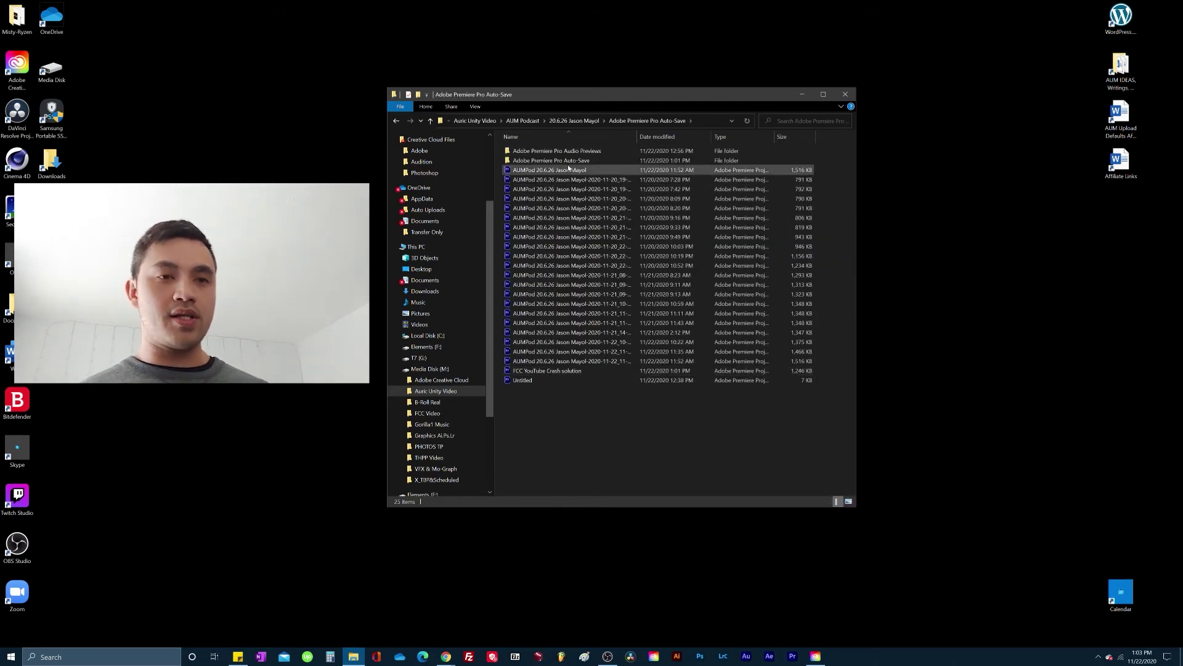
{"action": "left_click", "coordinate": [559, 373]}
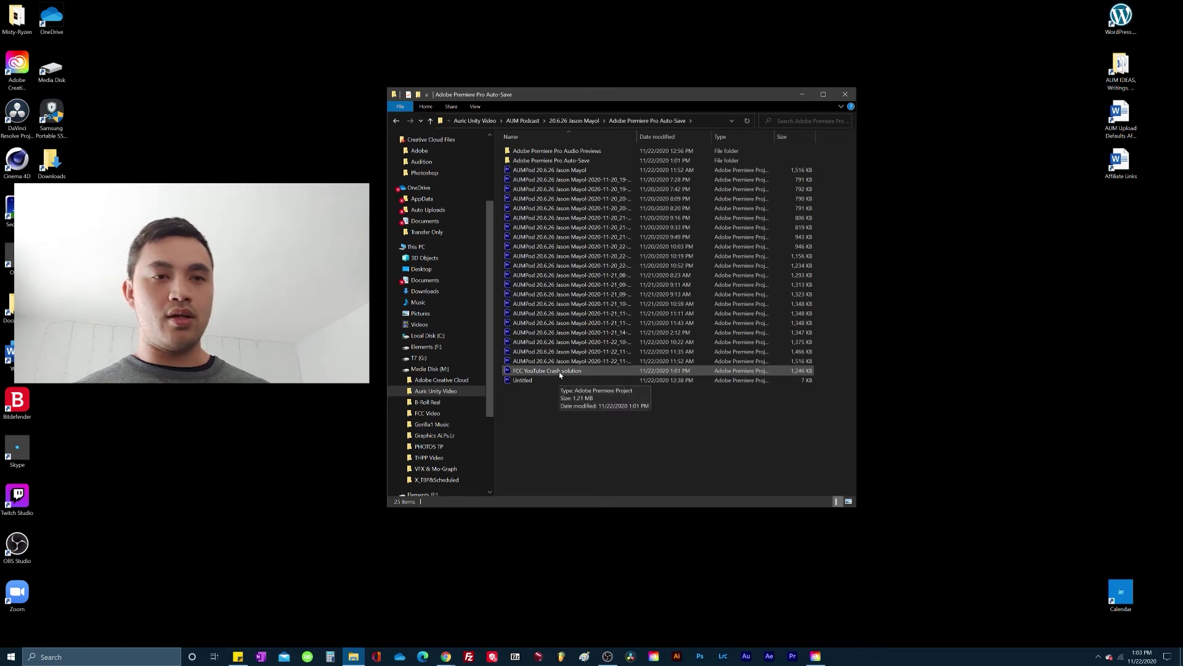
{"action": "left_click", "coordinate": [561, 390]}
{"action": "double_click", "coordinate": [567, 373]}
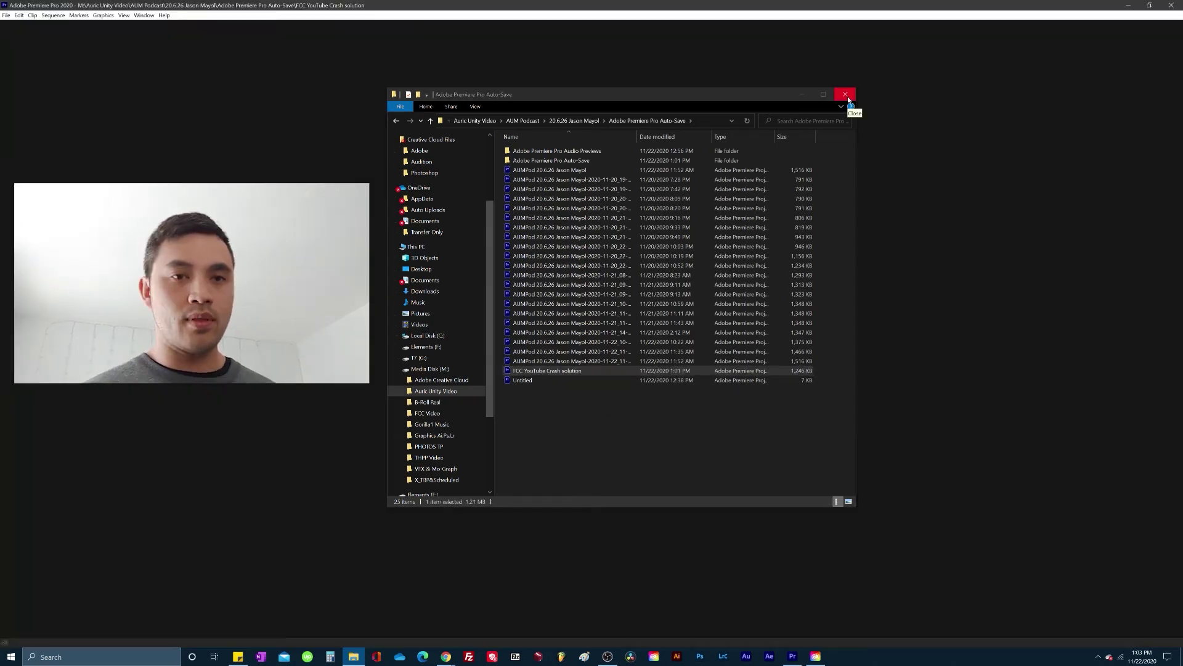
{"action": "left_click", "coordinate": [845, 94]}
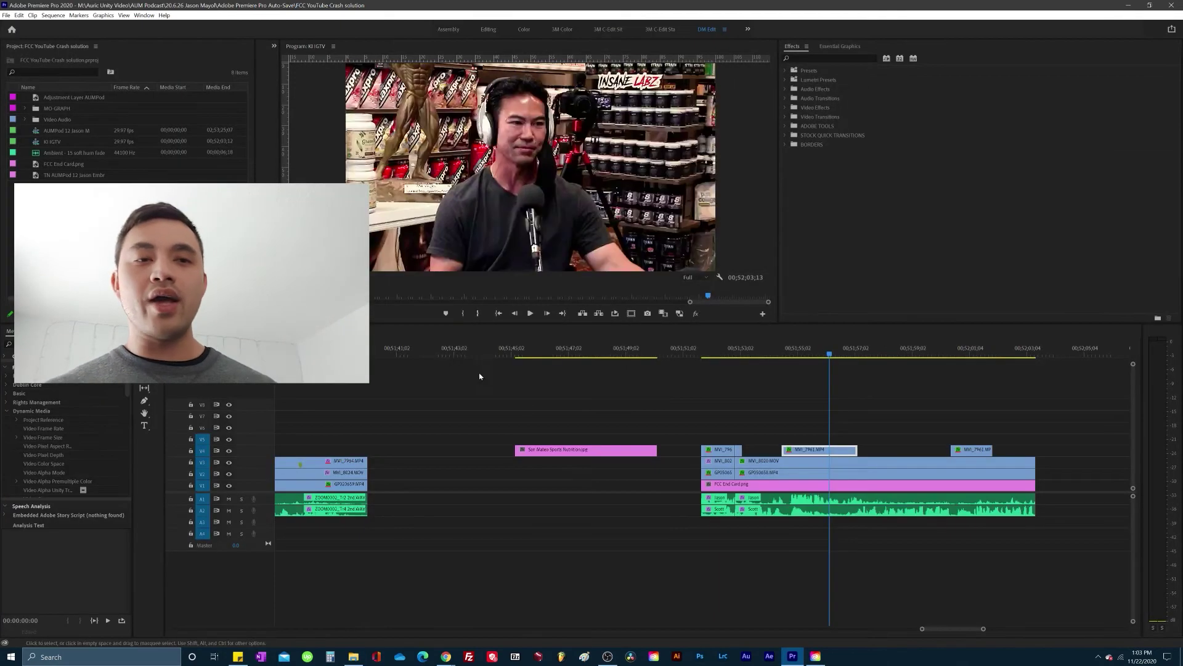
Step: Zoom the timeline out and open the main podcast sequence from the Project panel
{"action": "left_click", "coordinate": [487, 417]}
{"action": "left_click_drag", "start_coordinate": [831, 353], "coordinate": [915, 424]}
{"action": "key", "text": "backslash"}
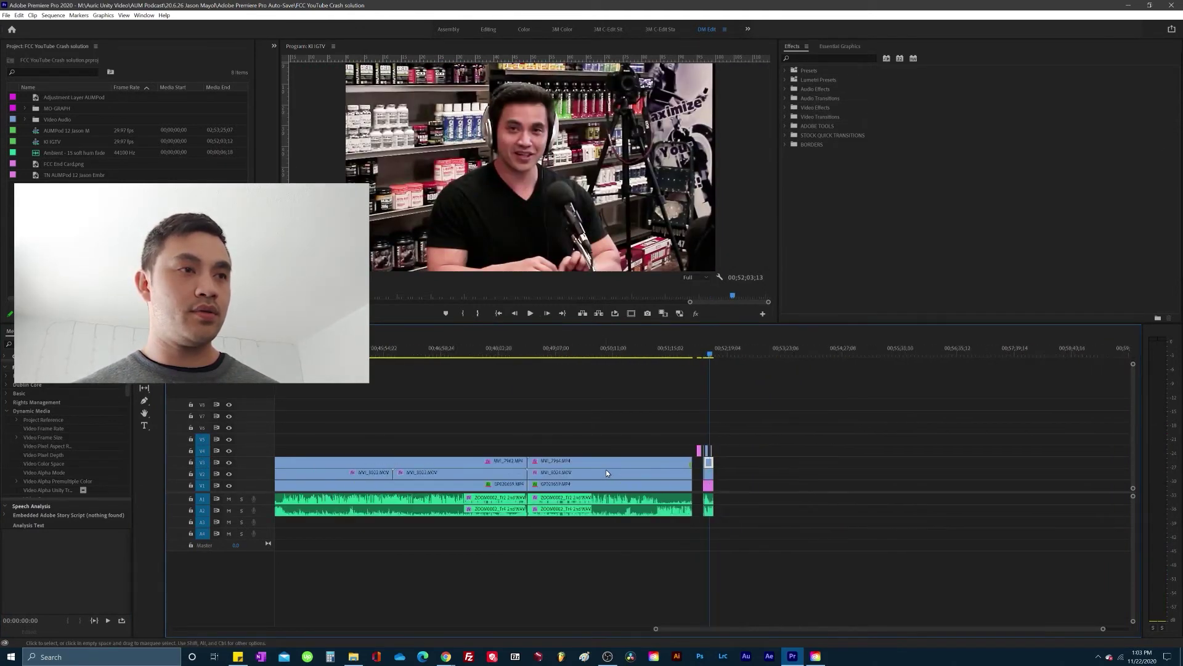
{"action": "left_click", "coordinate": [76, 131]}
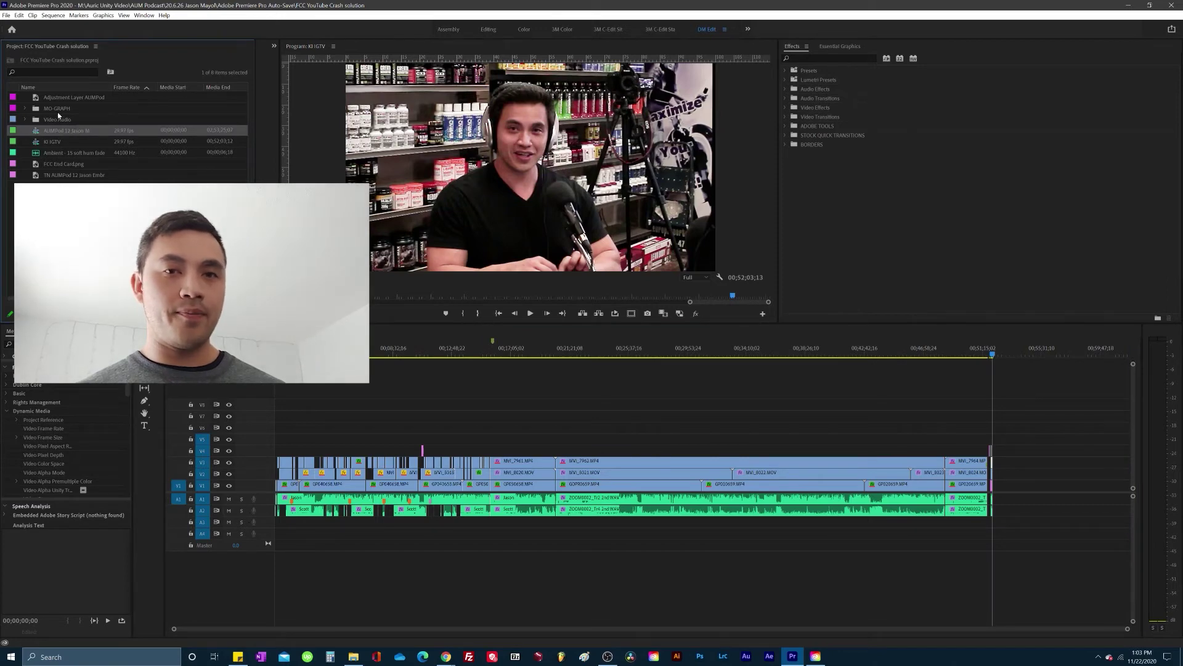
{"action": "double_click", "coordinate": [59, 127]}
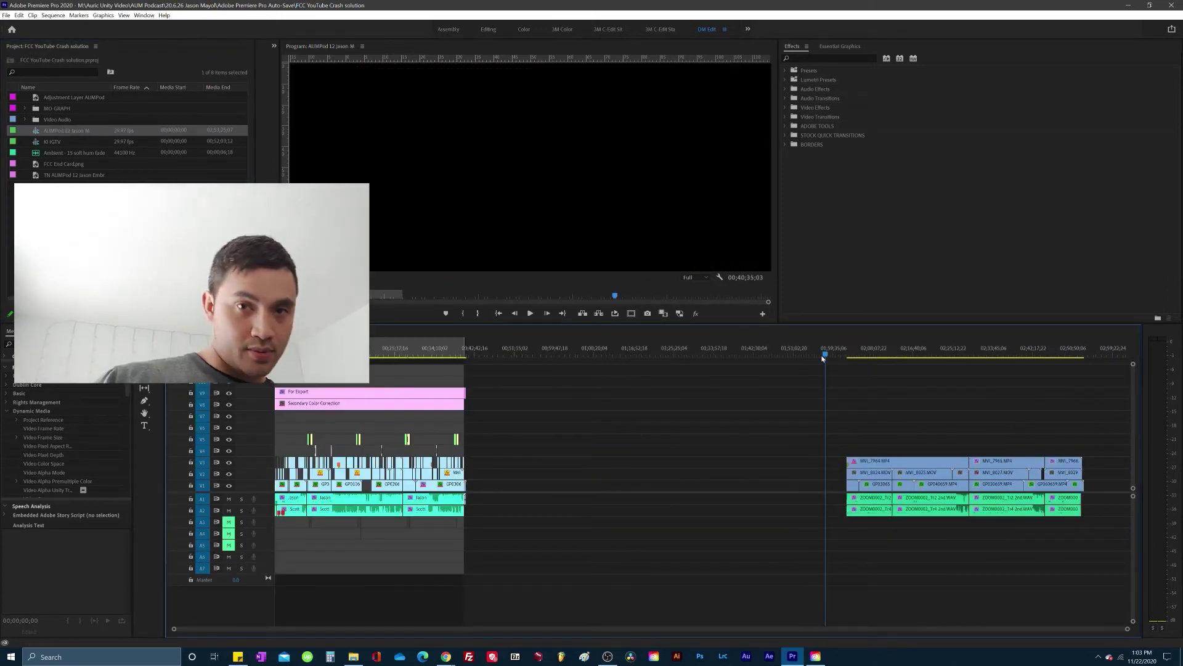
Step: Drag the far-right group of camera and audio clips leftward along the timeline
{"action": "left_click_drag", "start_coordinate": [823, 357], "coordinate": [820, 354]}
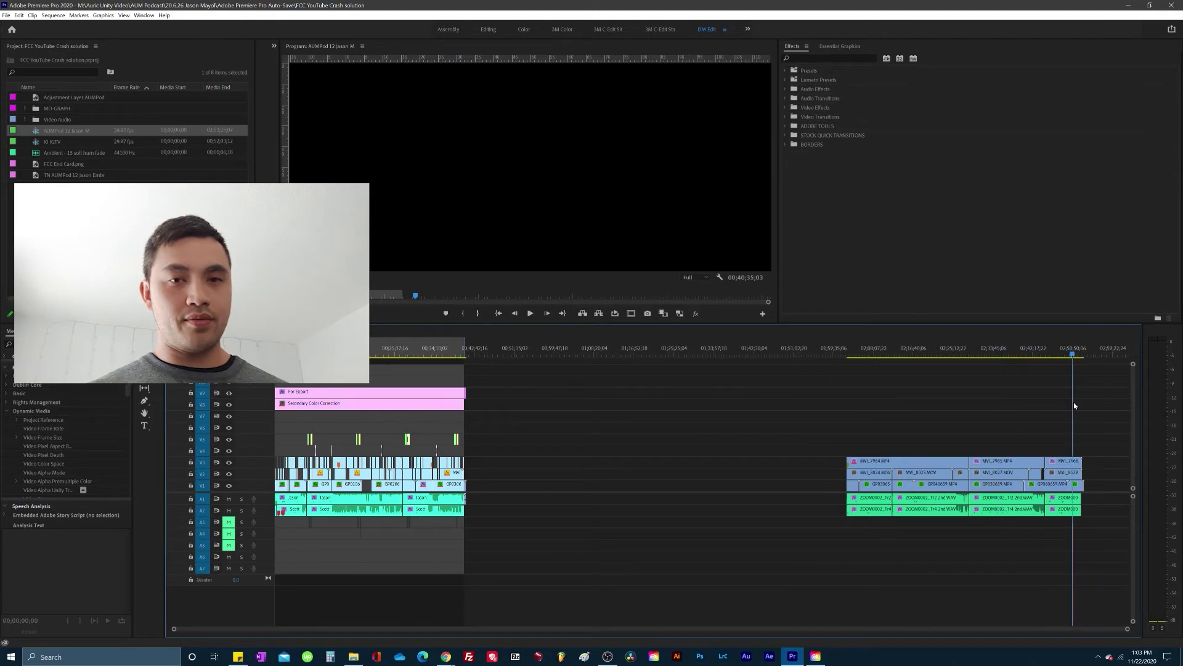
{"action": "left_click_drag", "start_coordinate": [1073, 354], "coordinate": [491, 355]}
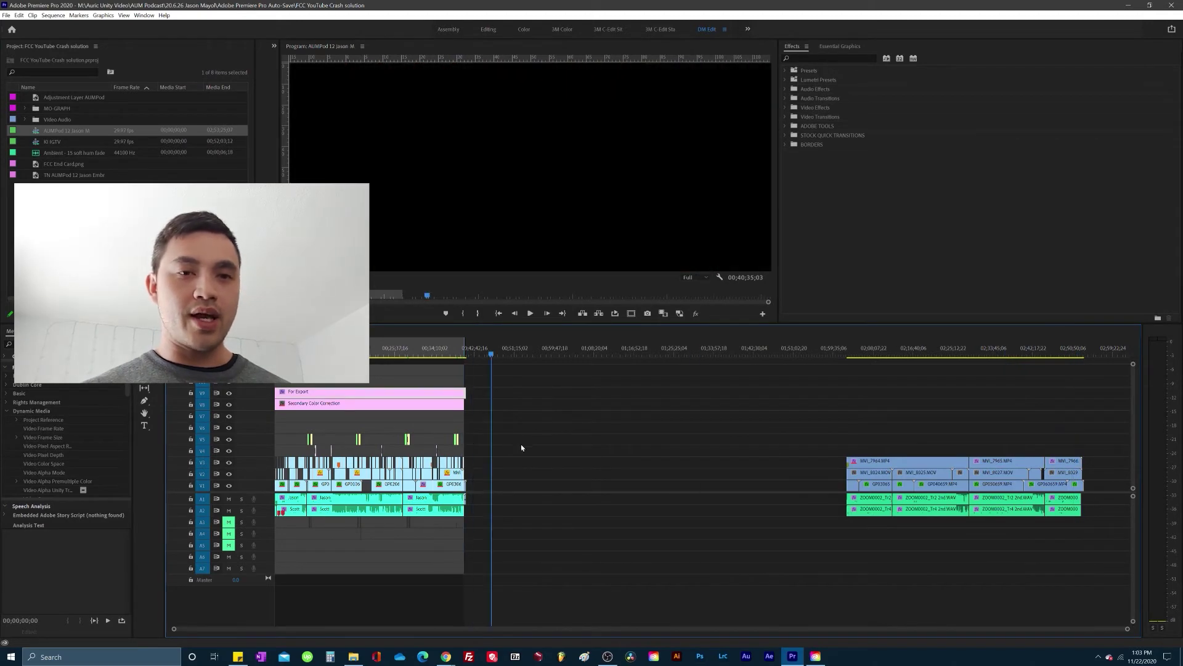
{"action": "left_click_drag", "start_coordinate": [829, 445], "coordinate": [1113, 567]}
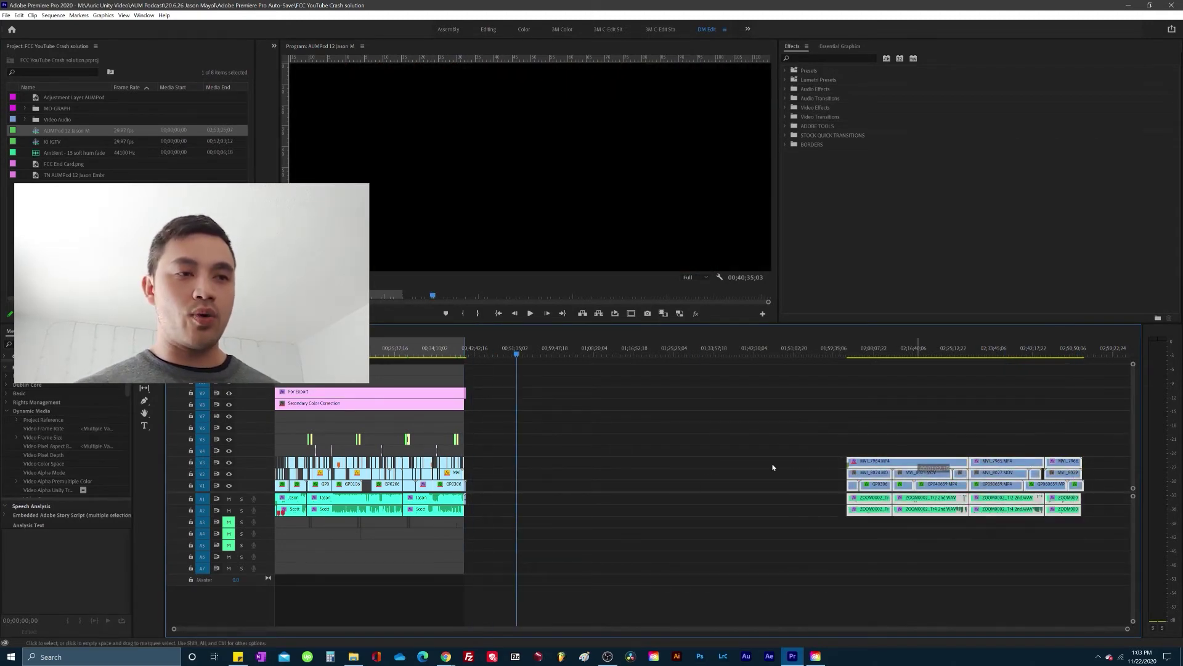
{"action": "left_click_drag", "start_coordinate": [773, 468], "coordinate": [572, 417]}
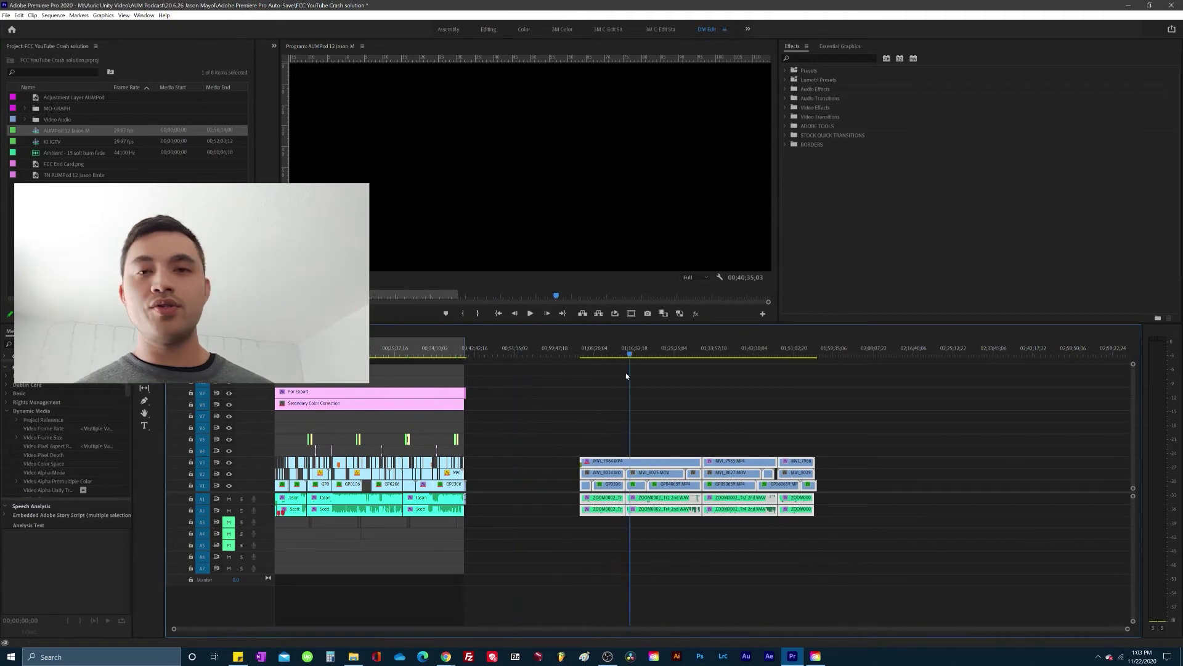
{"action": "left_click", "coordinate": [454, 381]}
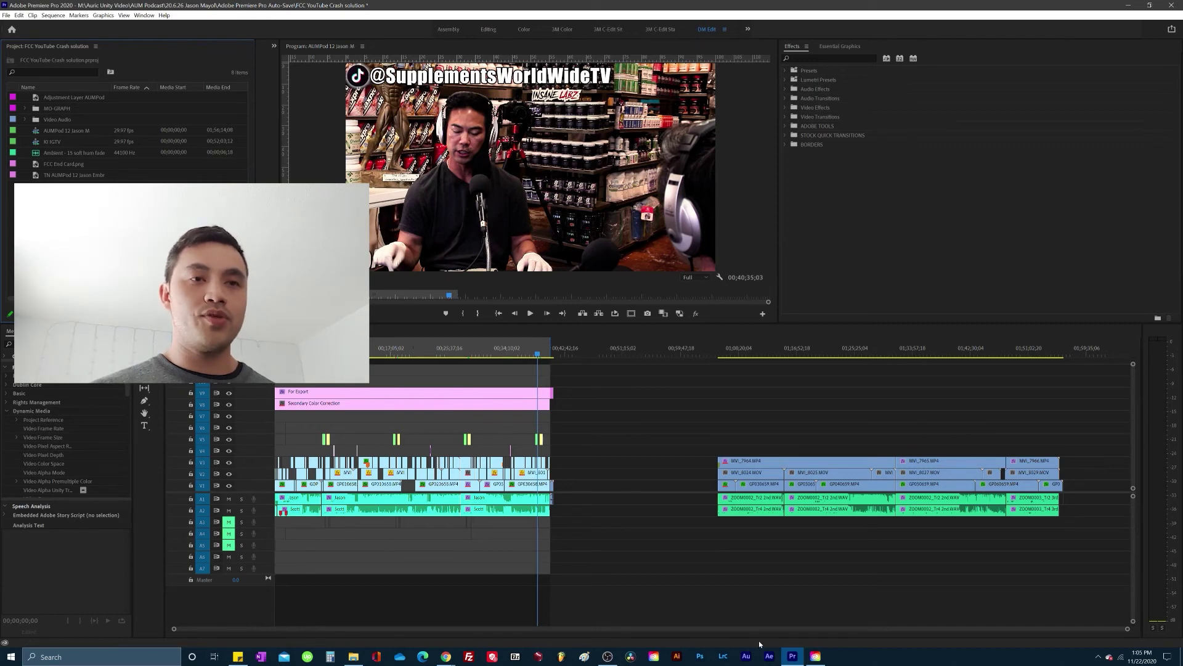
{"action": "left_click", "coordinate": [607, 656]}
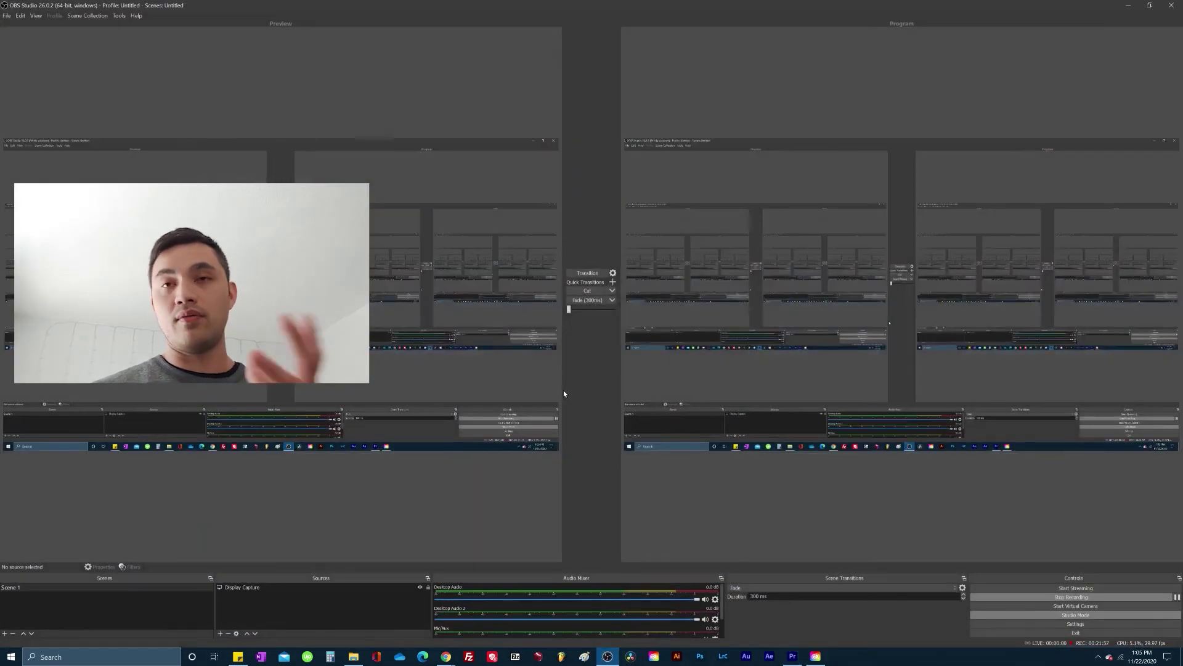
Step: Minimize OBS, hide and restore Premiere Pro, then bring OBS Studio back to the front
{"action": "left_click", "coordinate": [1128, 6]}
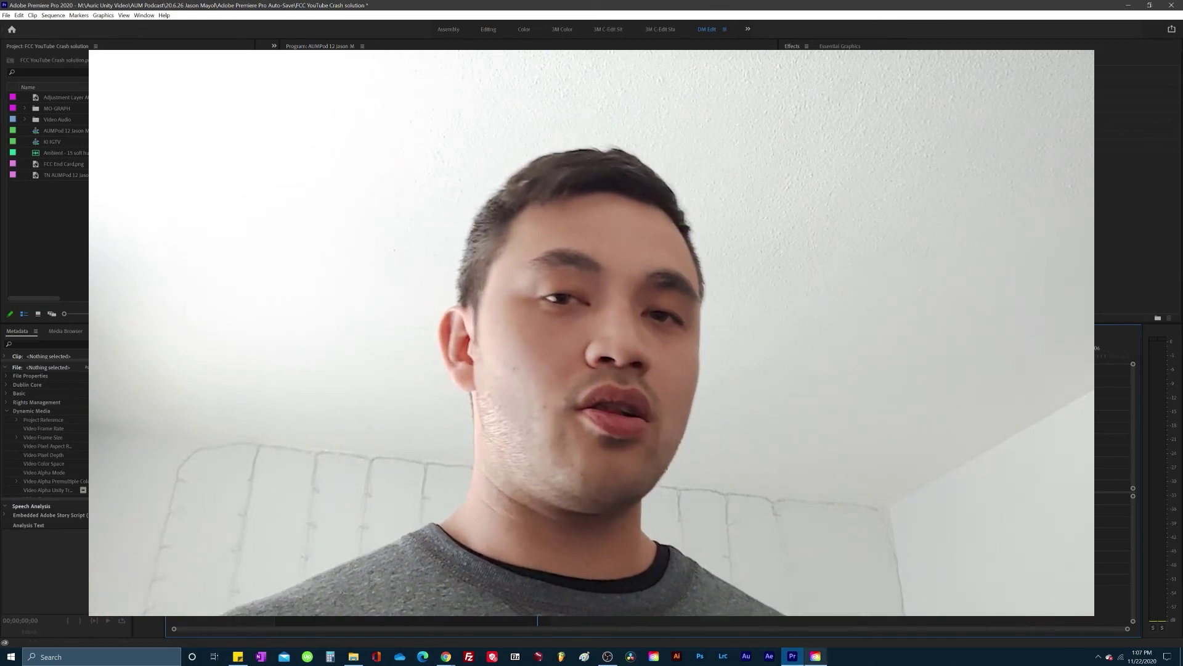
{"action": "left_click", "coordinate": [793, 654]}
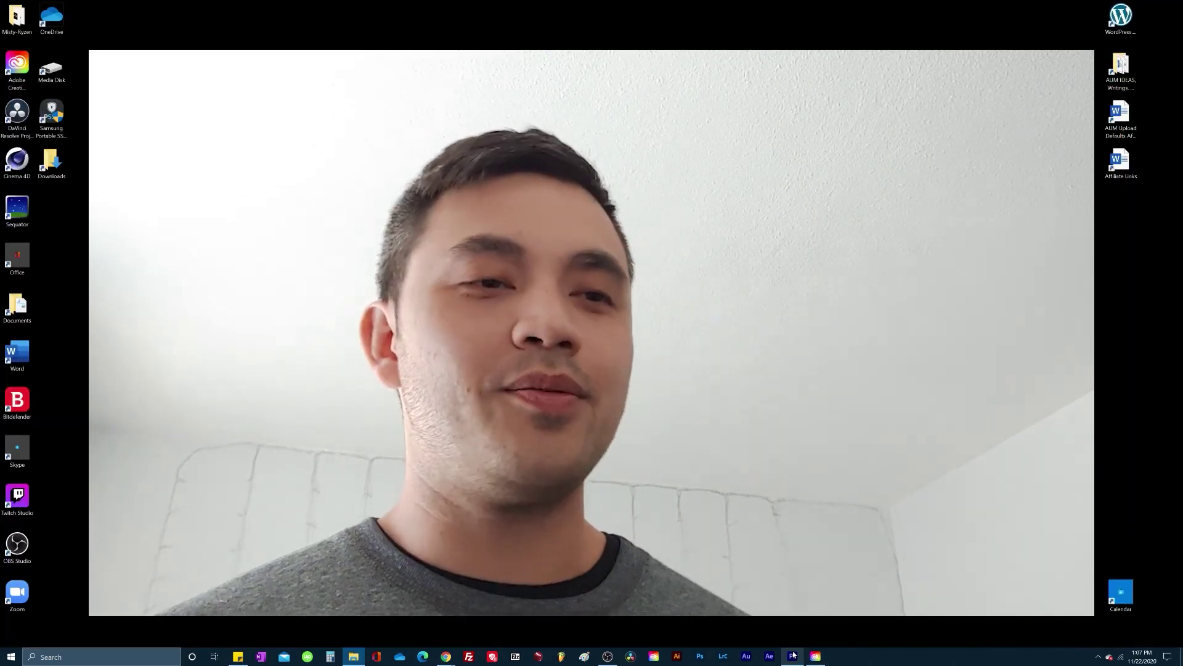
{"action": "left_click", "coordinate": [793, 654]}
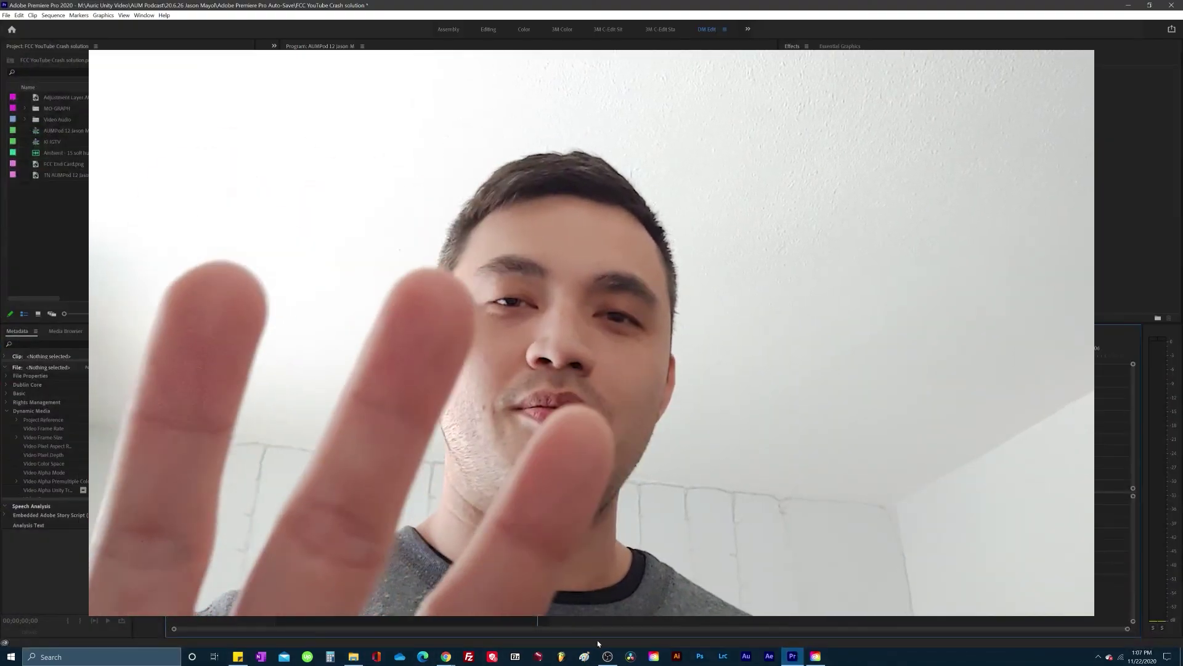
{"action": "left_click", "coordinate": [607, 656]}
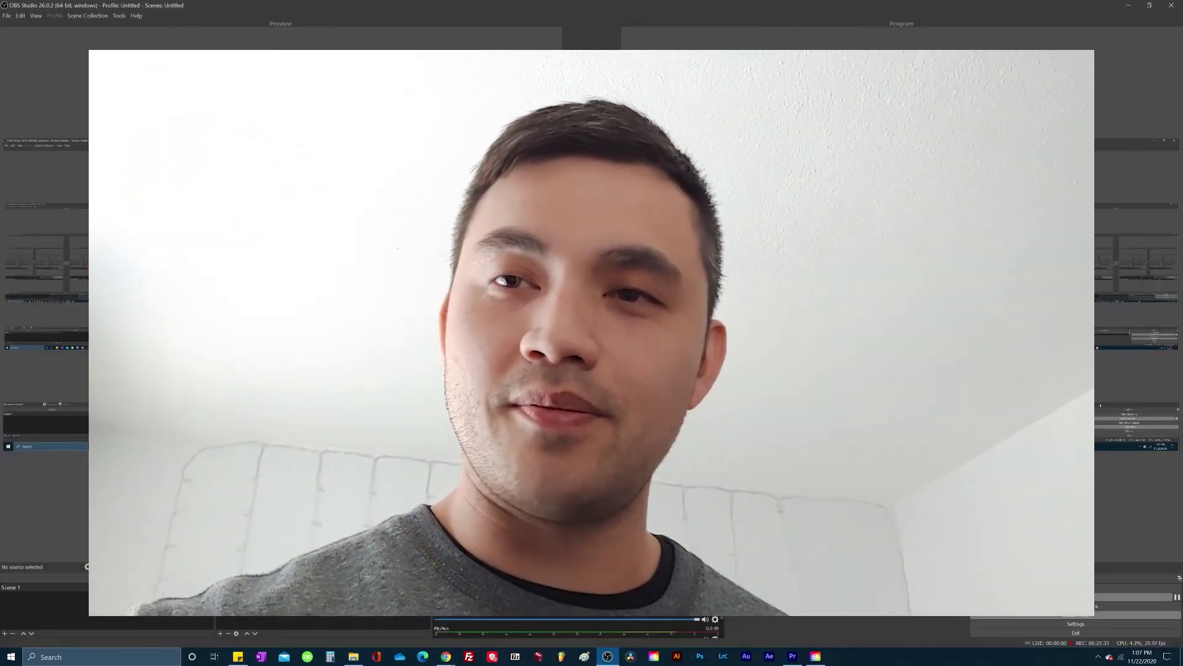